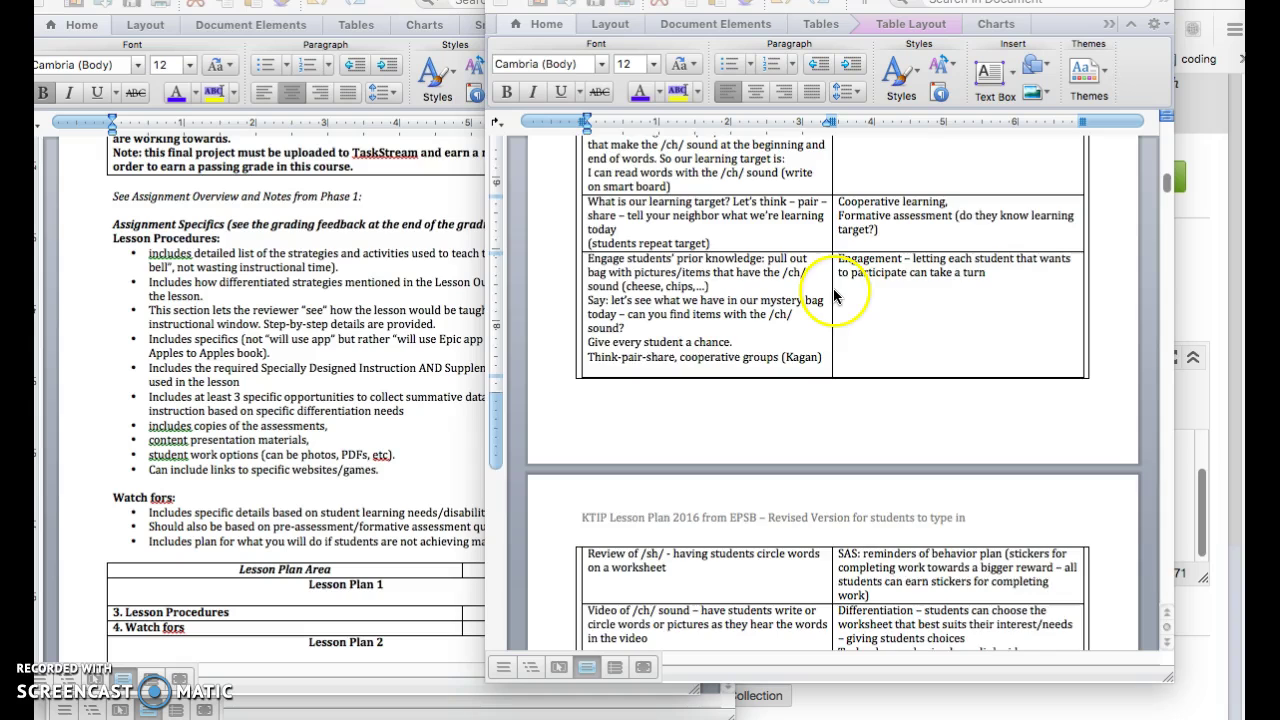
Step: Scroll down past the first procedures table to the next page's KTIP lesson plan table
{"action": "scroll", "coordinate": [834, 293], "scroll_direction": "up", "scroll_amount": 2}
{"action": "scroll", "coordinate": [834, 293], "scroll_direction": "up", "scroll_amount": 2}
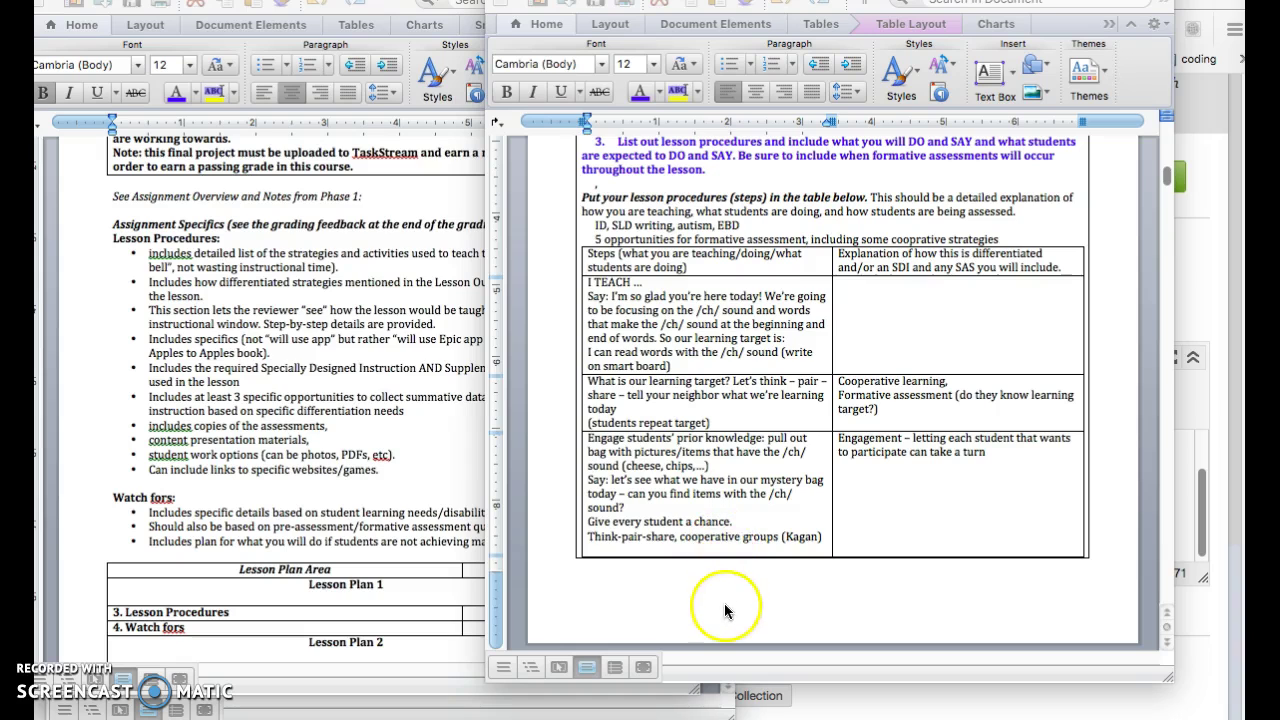
{"action": "scroll", "coordinate": [705, 423], "scroll_direction": "down", "scroll_amount": 6}
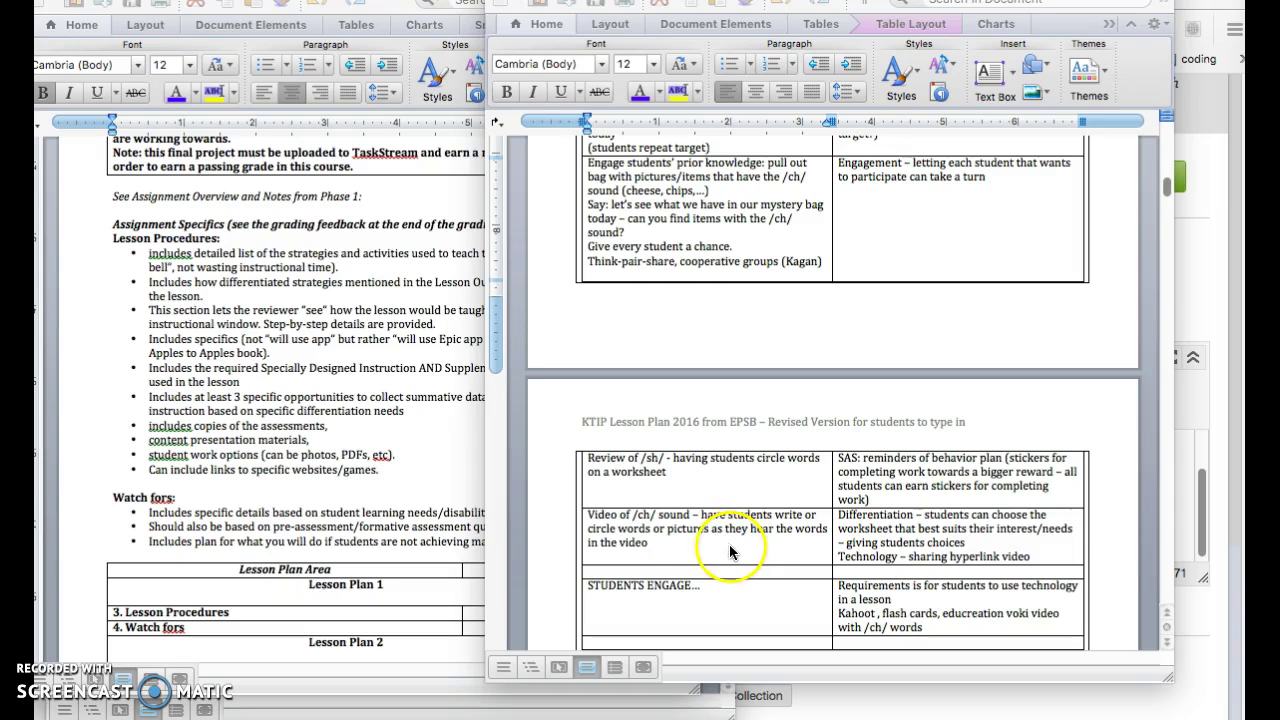
Step: Add 'FORMATIVE ASSESSMENT - using attached data sheet' on a new line after 'work)' in the SAS cell
{"action": "left_click", "coordinate": [694, 481]}
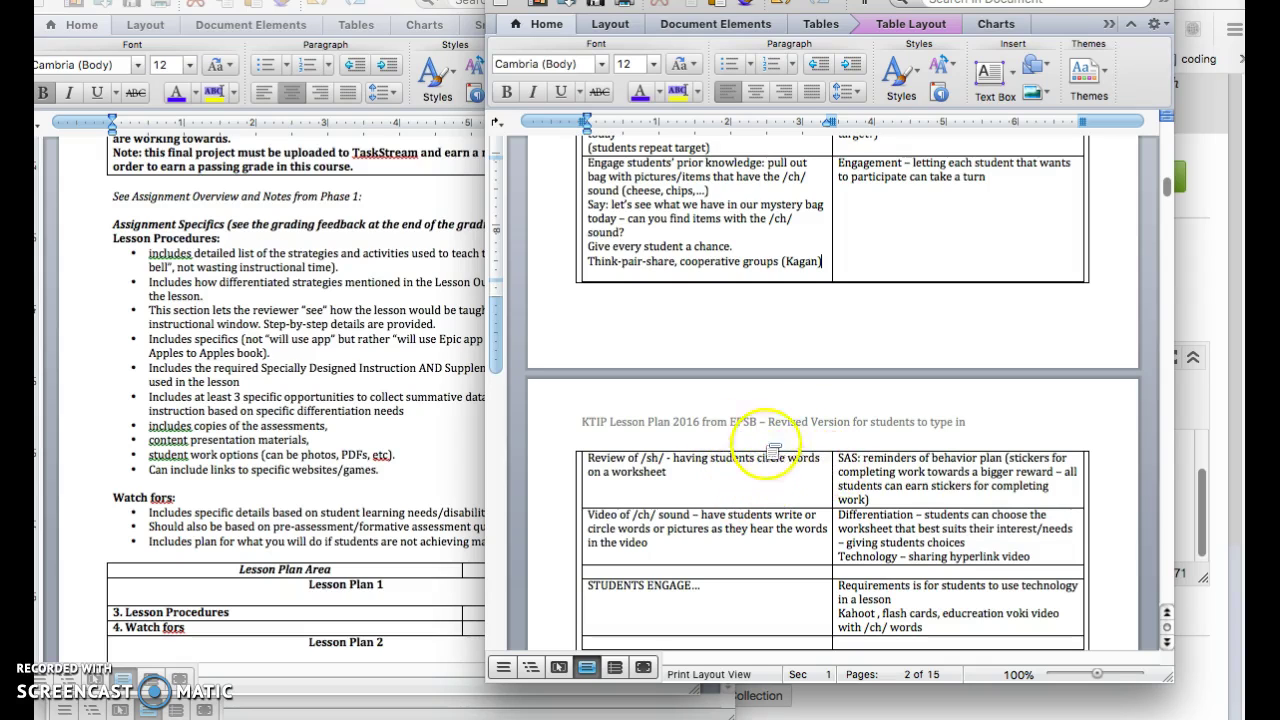
{"action": "left_click", "coordinate": [877, 497]}
{"action": "key", "text": "Return"}
{"action": "type", "text": "F"}
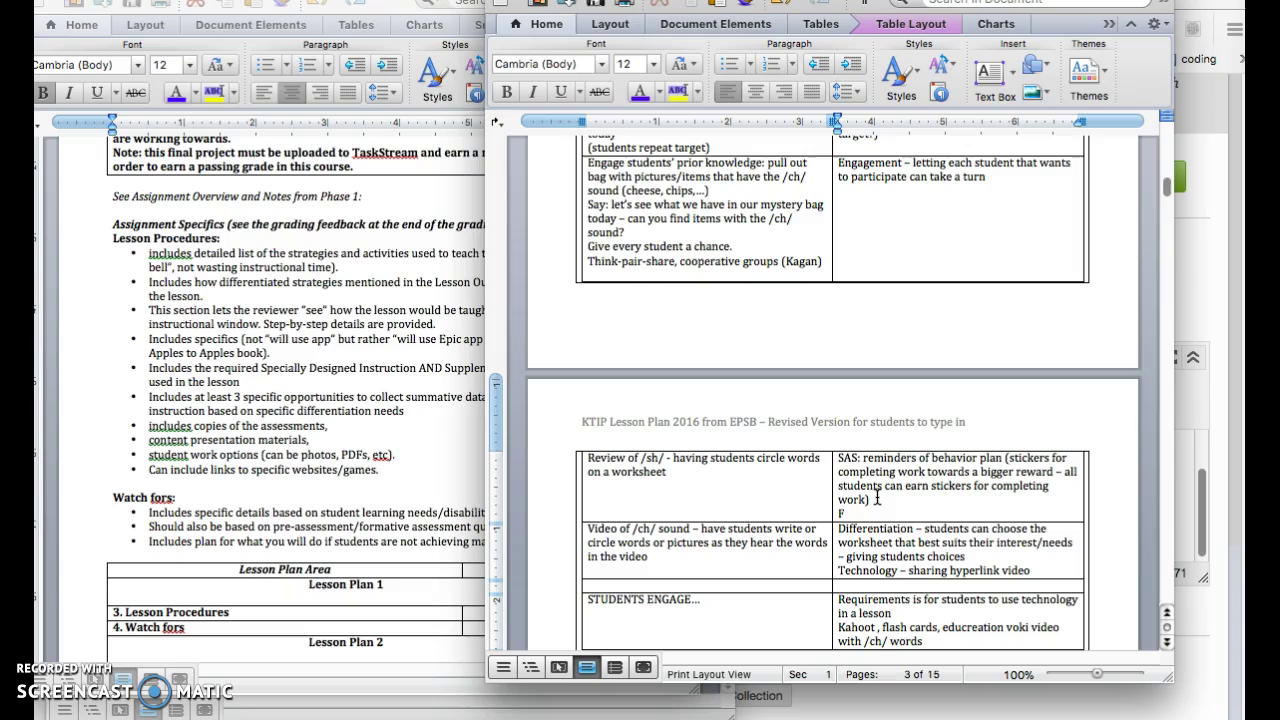
{"action": "type", "text": "ORMATIVE ASSESSMENT -"}
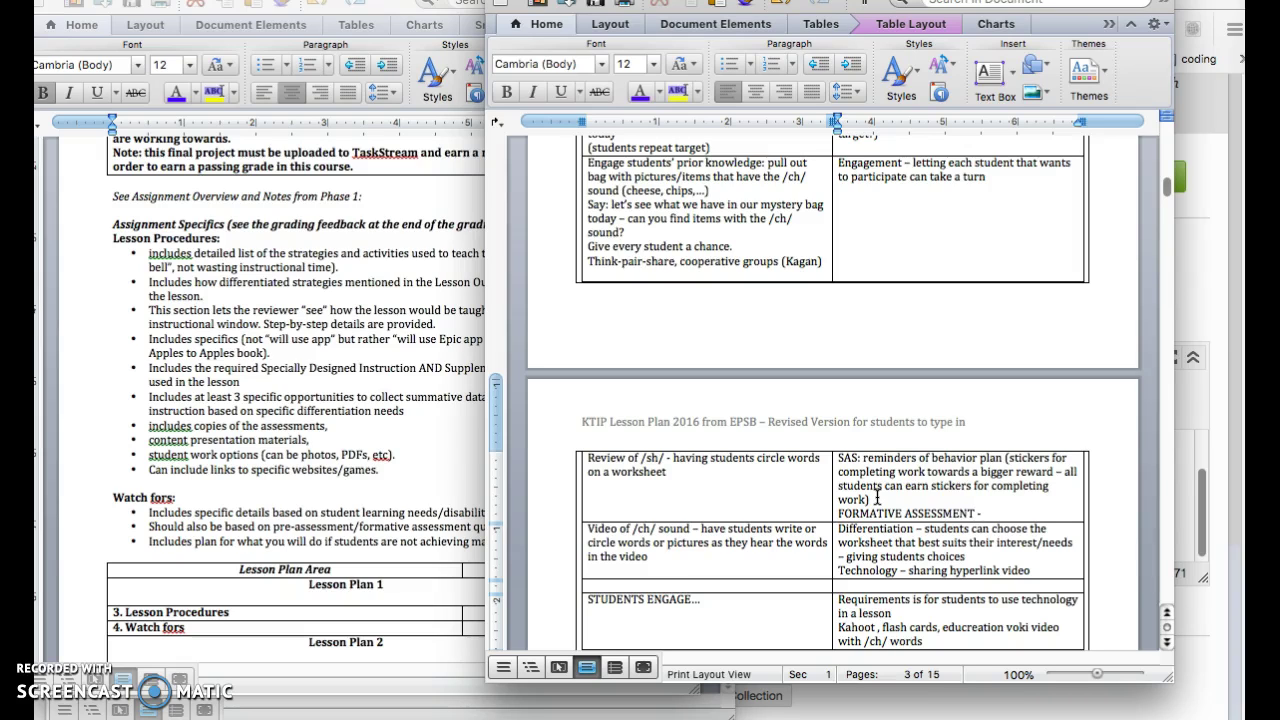
{"action": "type", "text": " using attached data sheet"}
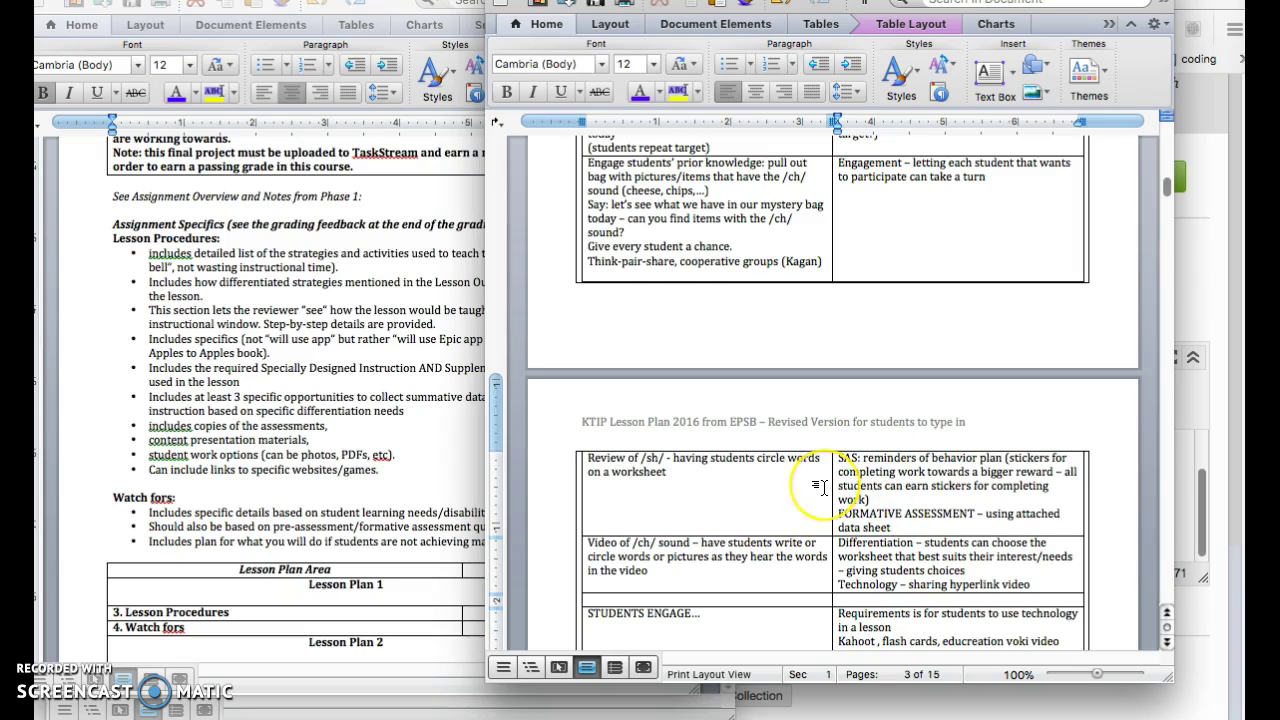
{"action": "scroll", "coordinate": [820, 487], "scroll_direction": "down", "scroll_amount": 1}
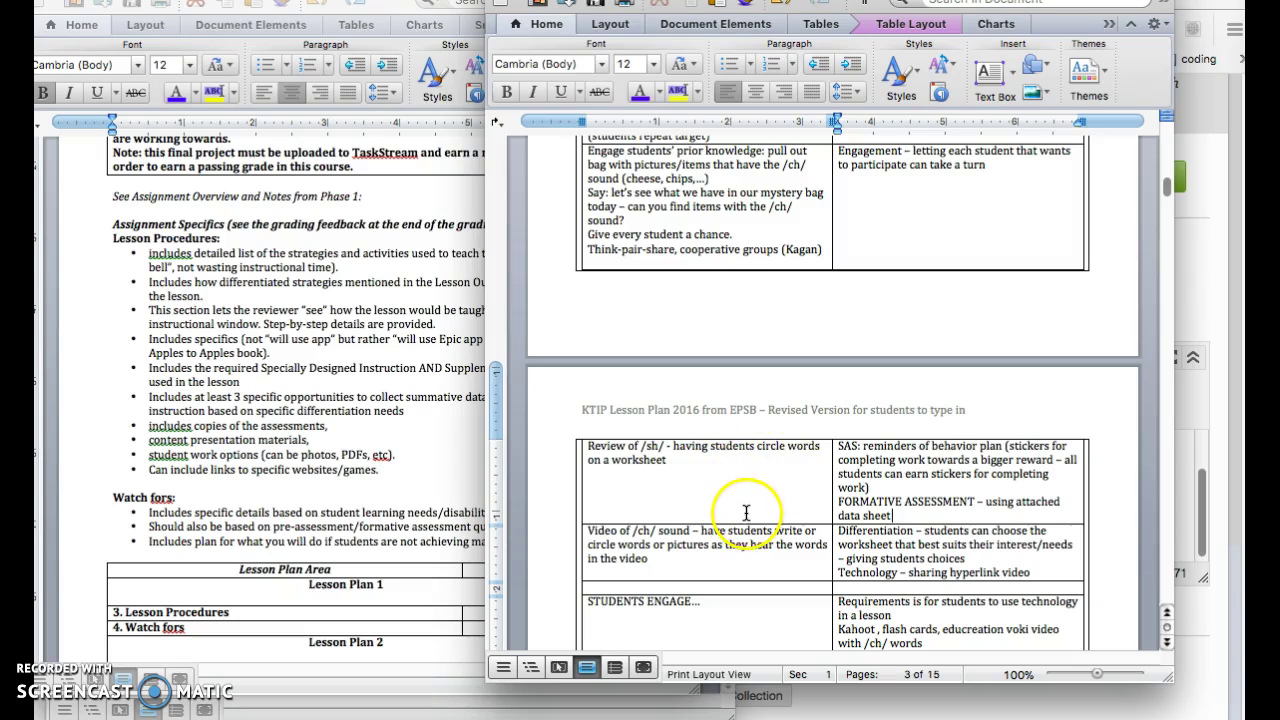
{"action": "mouse_move", "coordinate": [912, 544]}
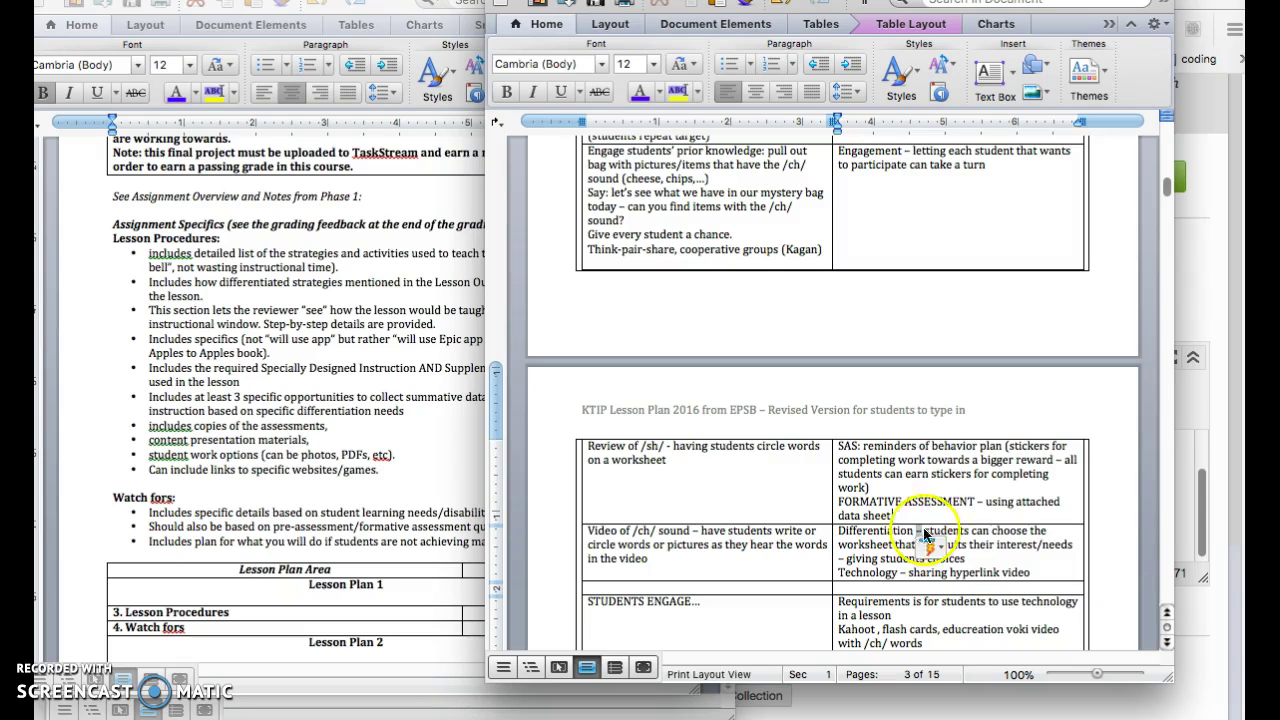
Step: Add a backup plan: if over 50% miss 50% of words, re-teach /sh/ words with yesterday's flashcard activity
{"action": "left_click_drag", "start_coordinate": [917, 540], "coordinate": [888, 512]}
{"action": "left_click", "coordinate": [781, 536]}
{"action": "scroll", "coordinate": [781, 536], "scroll_direction": "down", "scroll_amount": 3}
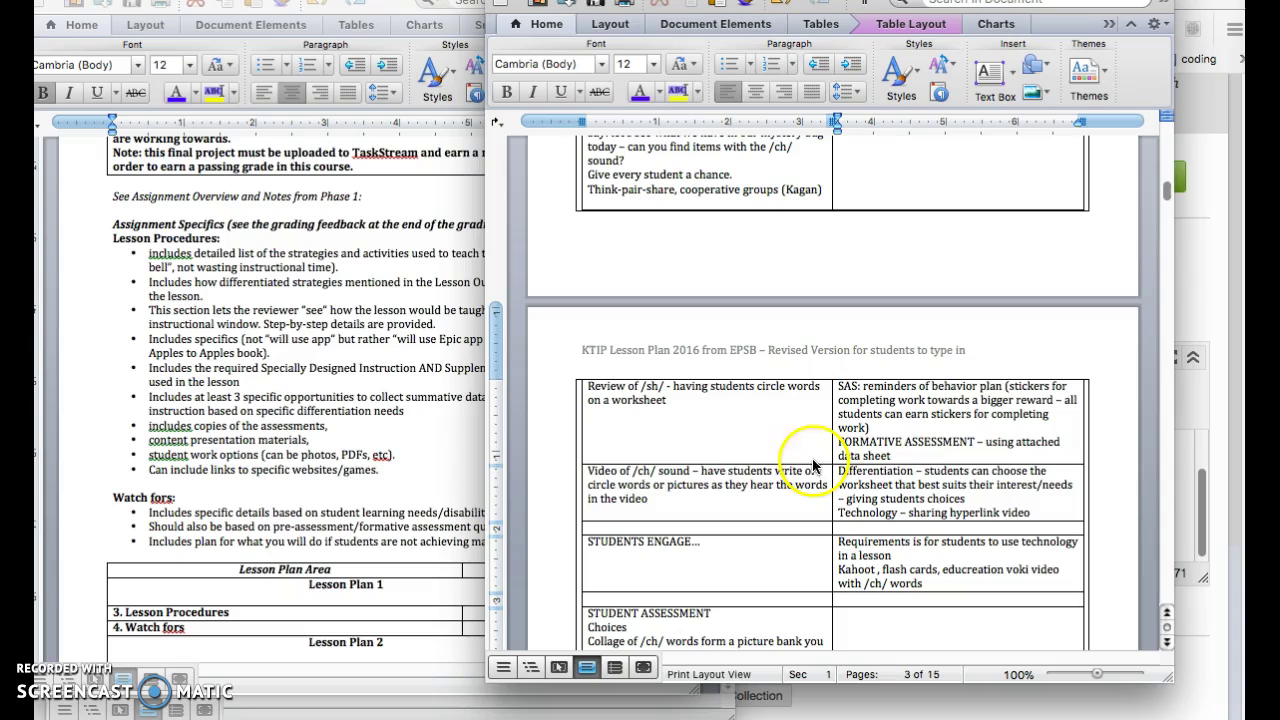
{"action": "key", "text": "Return"}
{"action": "type", "text": "Backup p"}
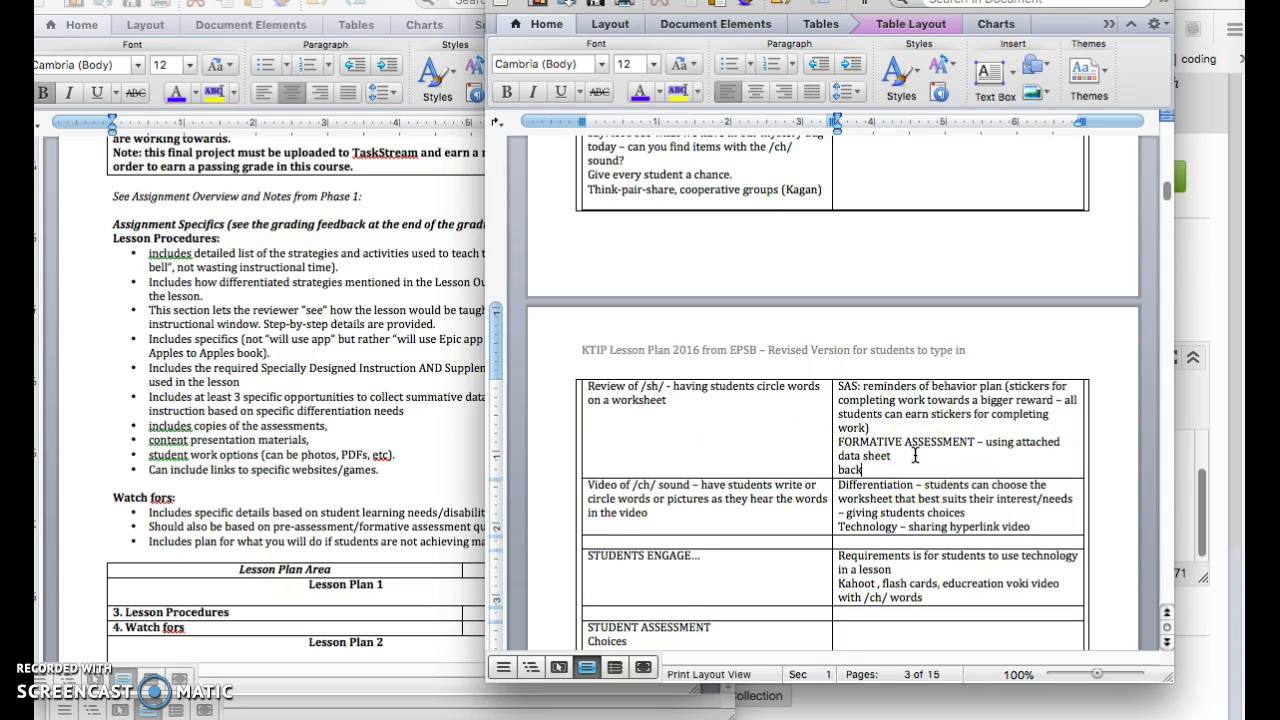
{"action": "type", "text": "lan if more than"}
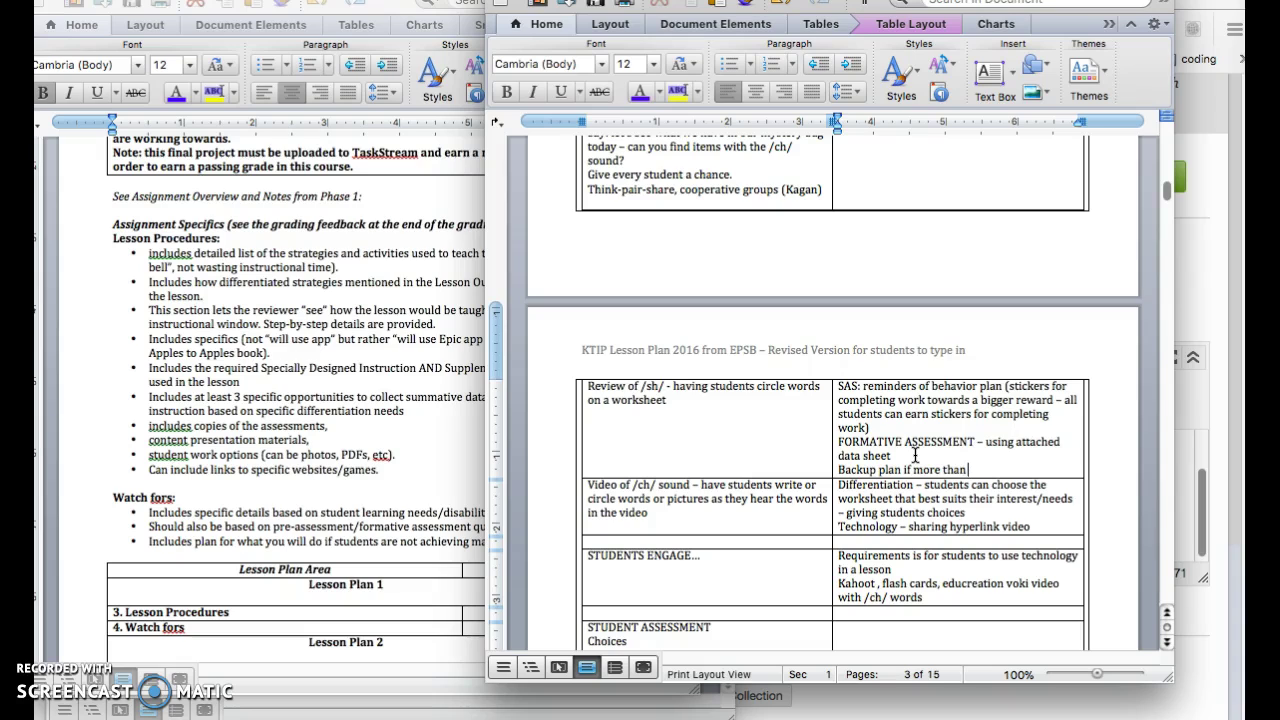
{"action": "type", "text": " 50% miss 50% of words"}
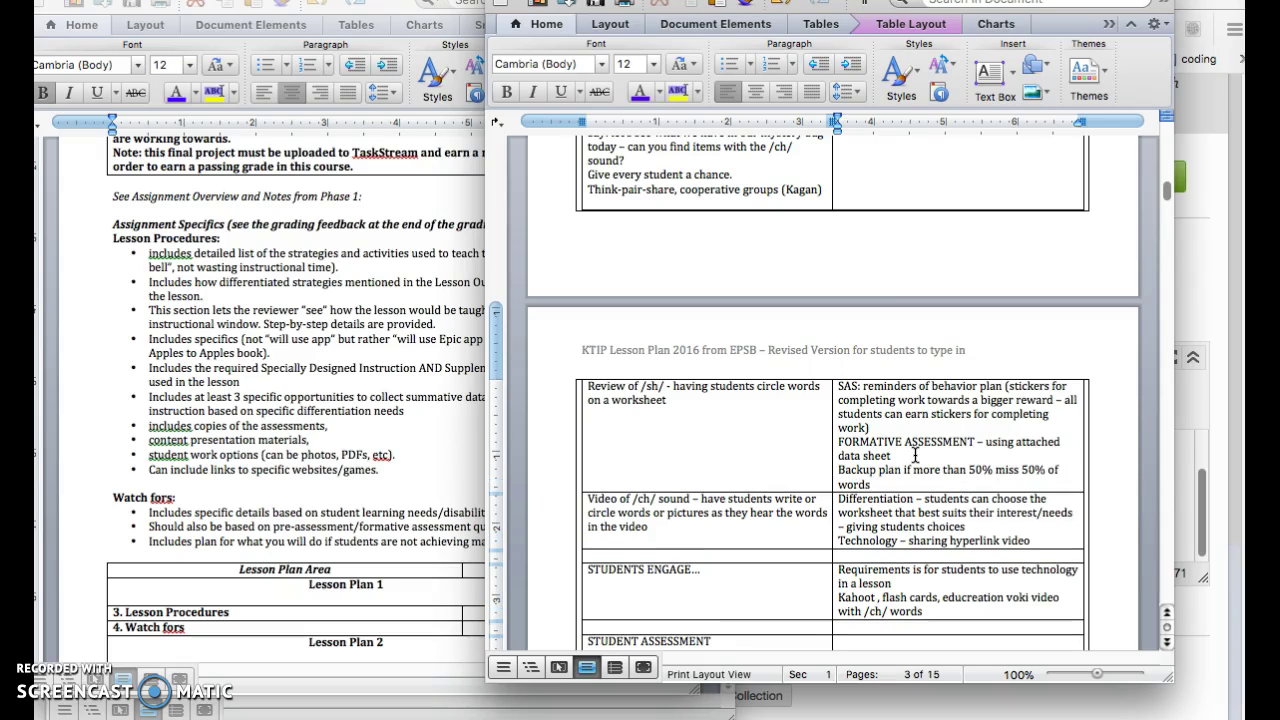
{"action": "type", "text": ": re-teach /sh/ words diong a"}
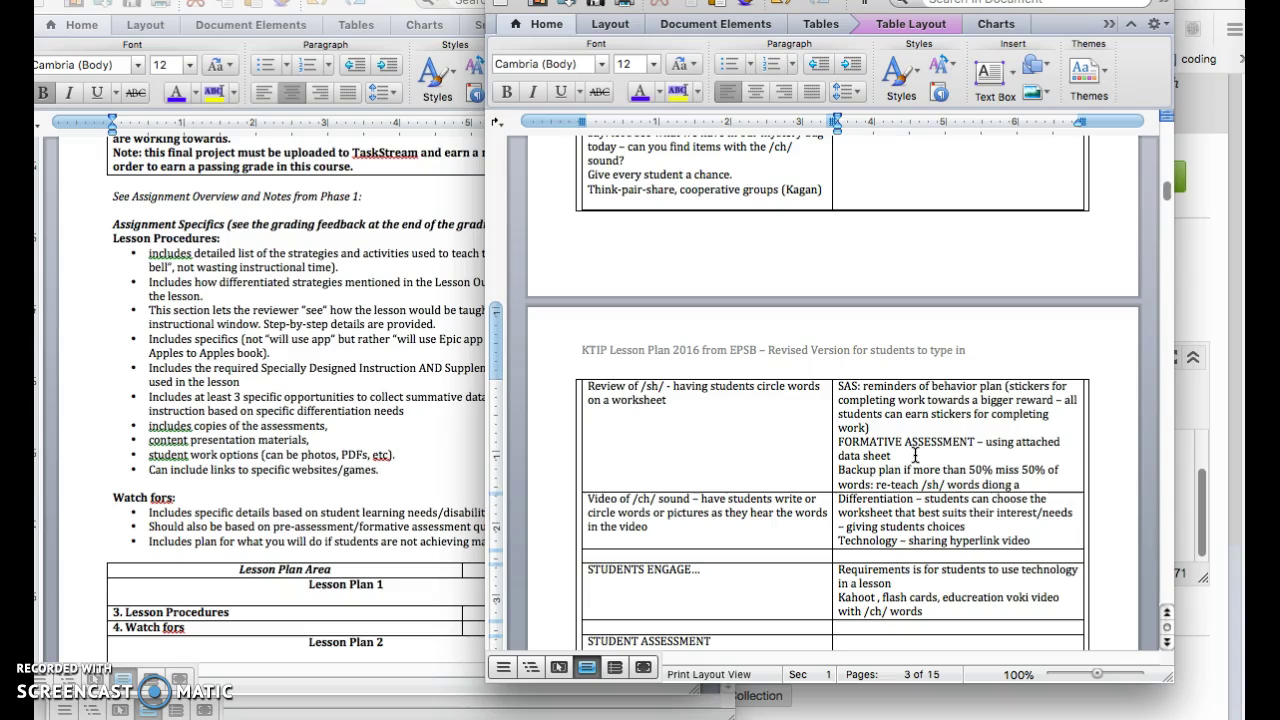
{"action": "key", "text": "BackSpace"}
{"action": "key", "text": "BackSpace"}
{"action": "key", "text": "BackSpace"}
{"action": "key", "text": "BackSpace"}
{"action": "key", "text": "BackSpace"}
{"action": "key", "text": "BackSpace"}
{"action": "type", "text": "doi"}
{"action": "key", "text": "BackSpace"}
{"action": "type", "text": "oing a quick repeat"}
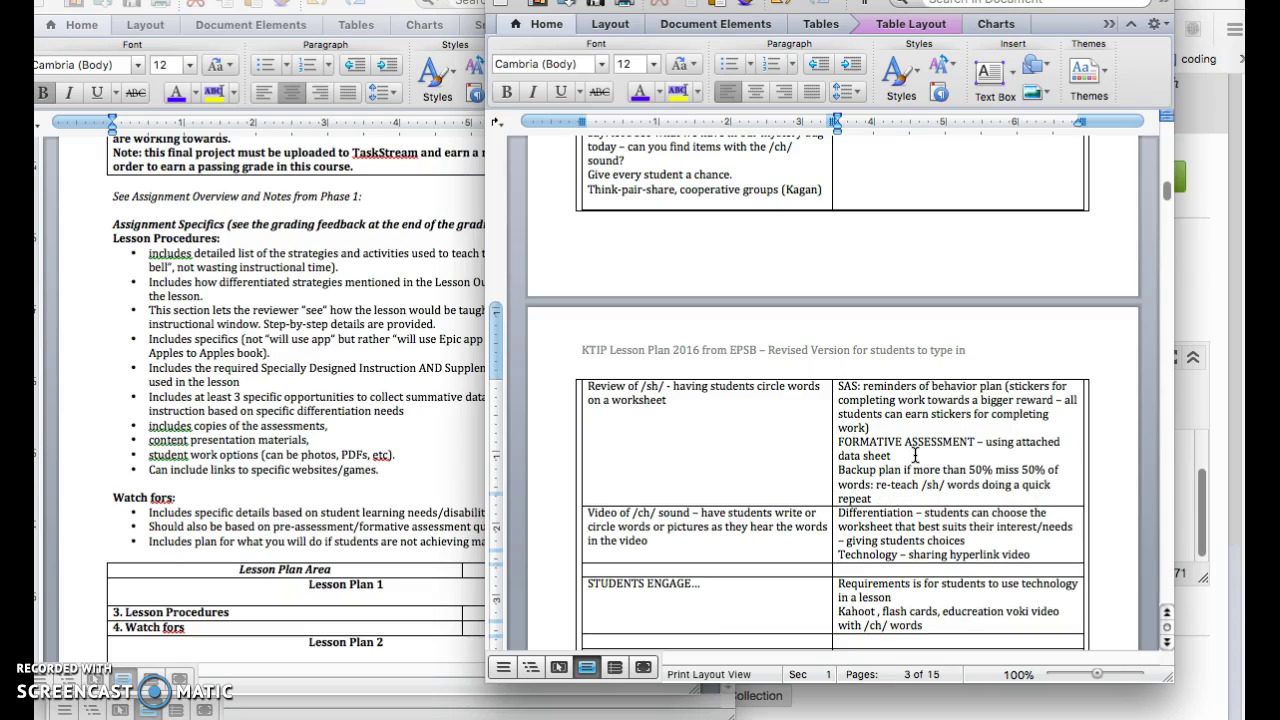
{"action": "type", "text": " of flashcard ac"}
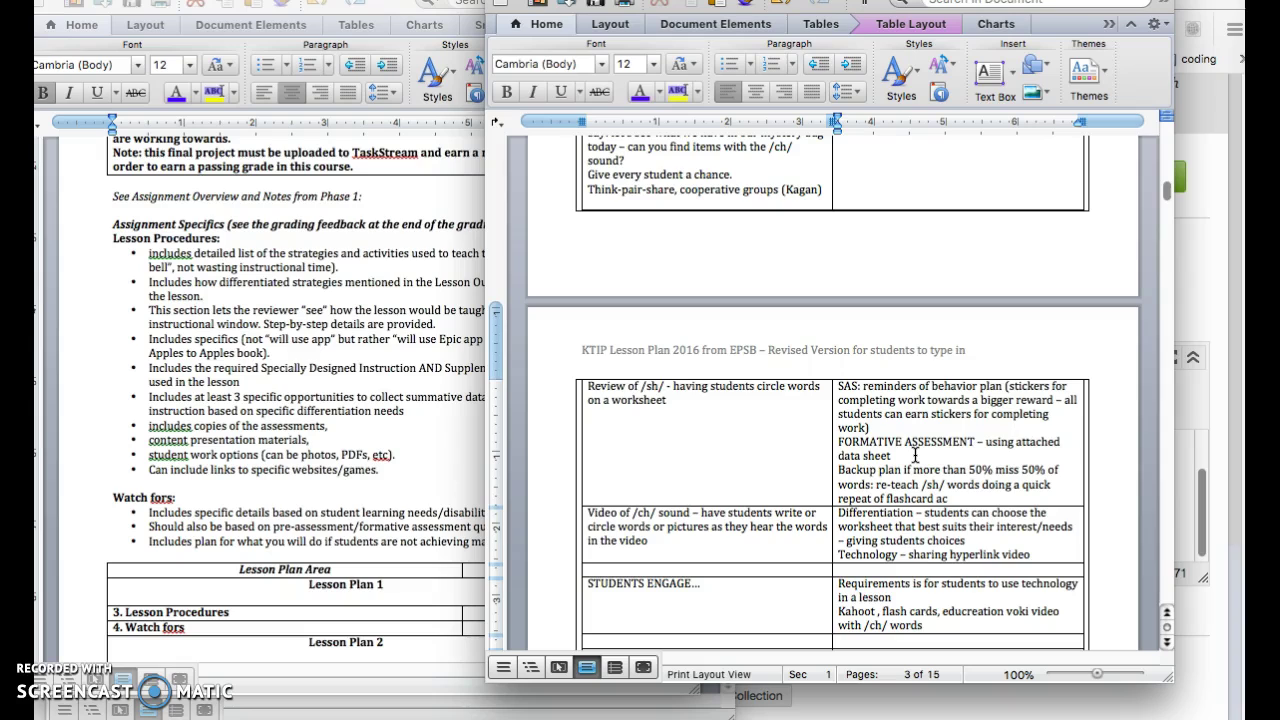
{"action": "type", "text": "tivity from yesterday's le"}
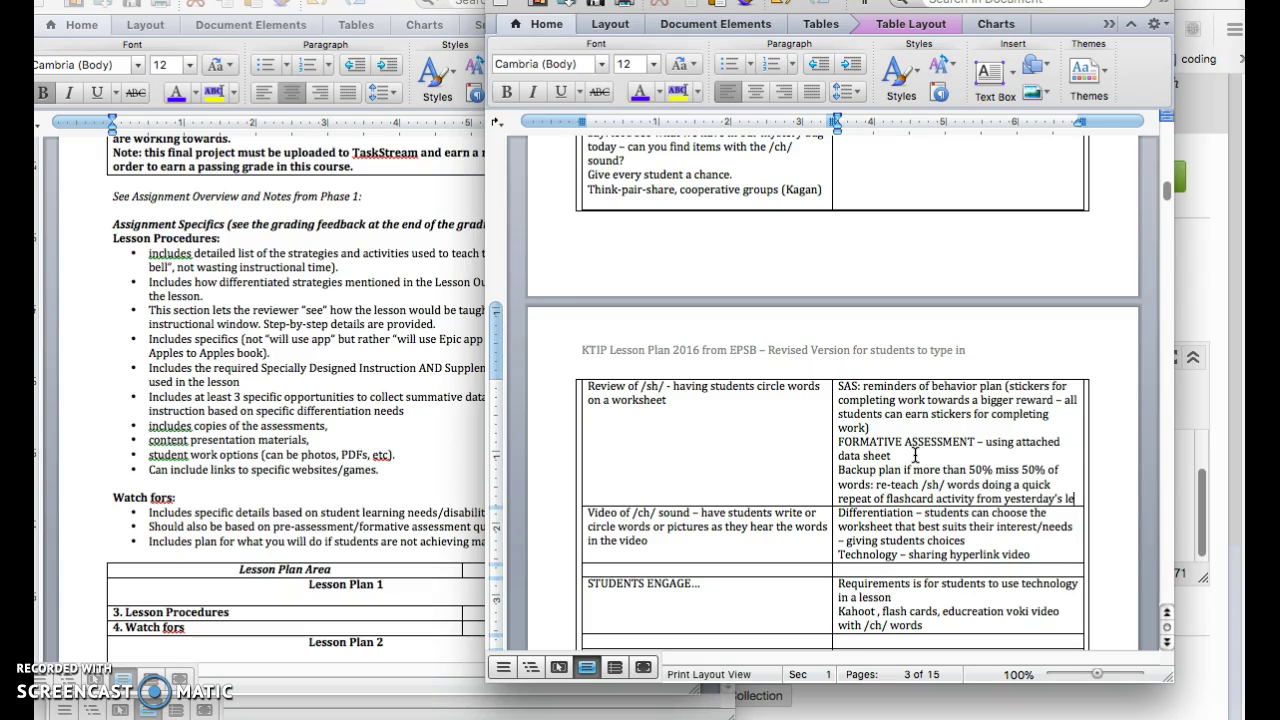
{"action": "type", "text": "sson..."}
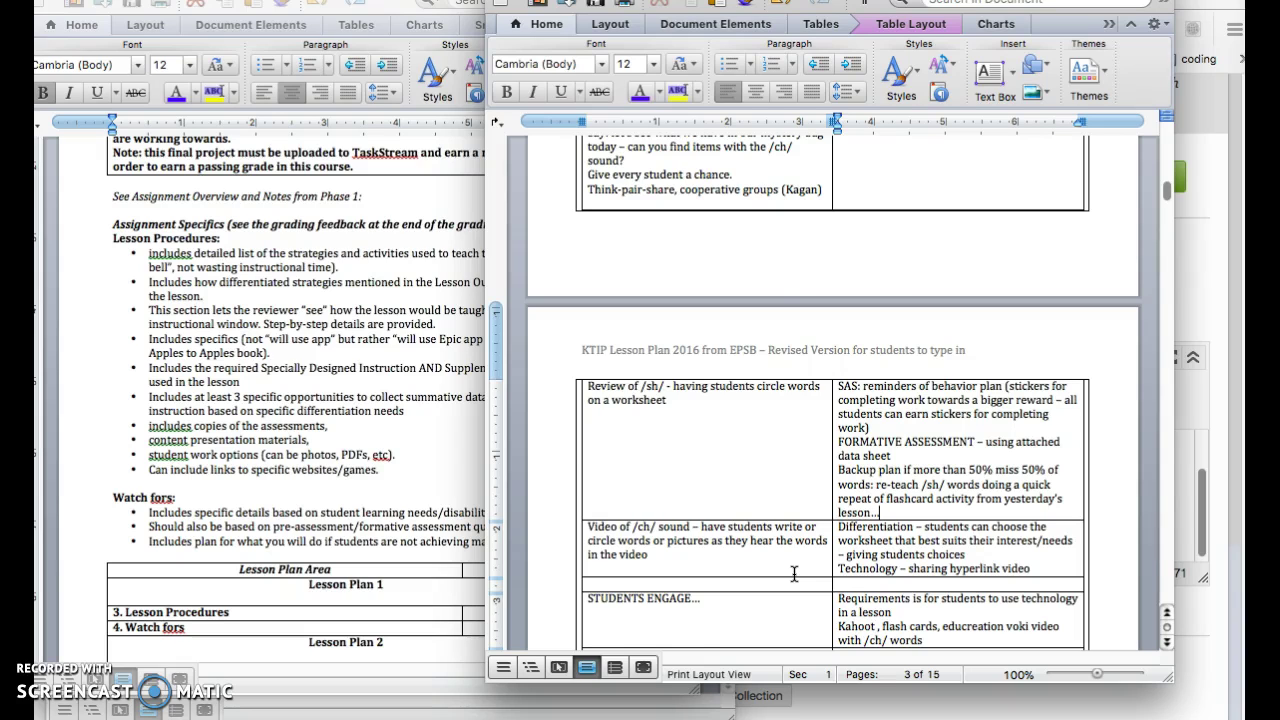
Step: Scroll up to review the I TEACH rows, then back down to the STUDENTS ENGAGE rows
{"action": "scroll", "coordinate": [794, 573], "scroll_direction": "down", "scroll_amount": 3}
{"action": "left_click", "coordinate": [880, 437]}
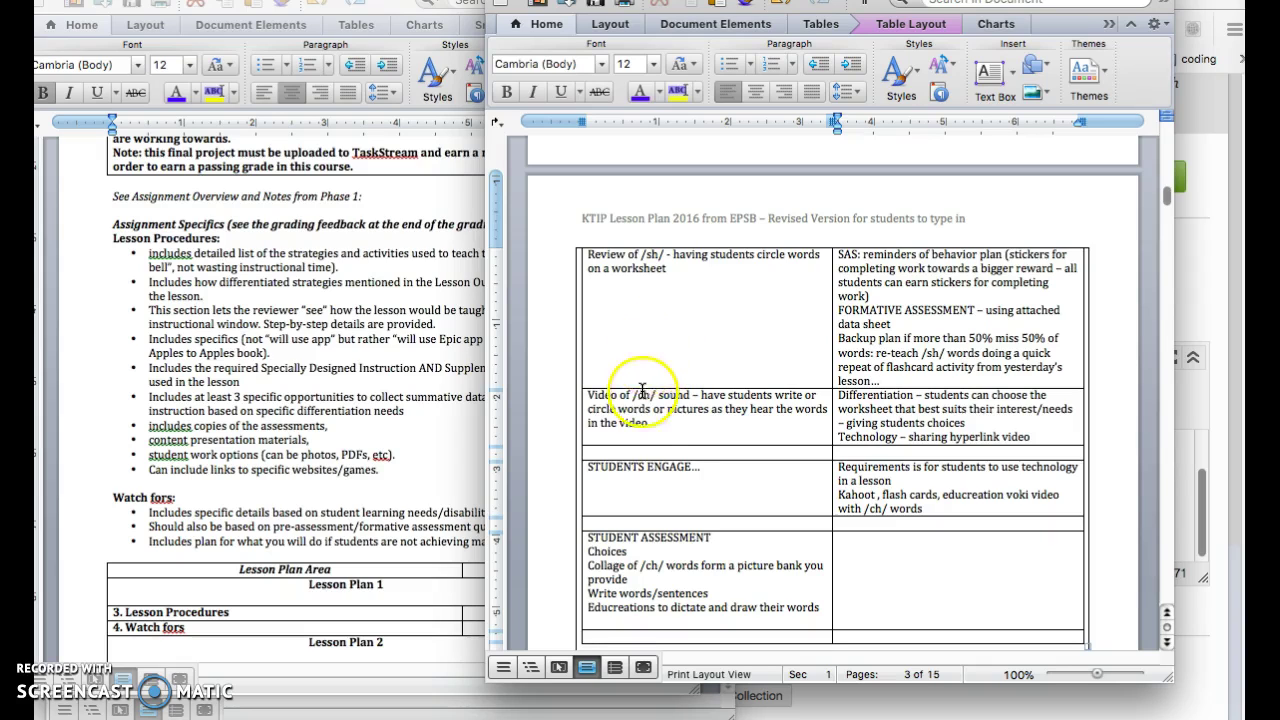
{"action": "scroll", "coordinate": [634, 482], "scroll_direction": "up", "scroll_amount": 1}
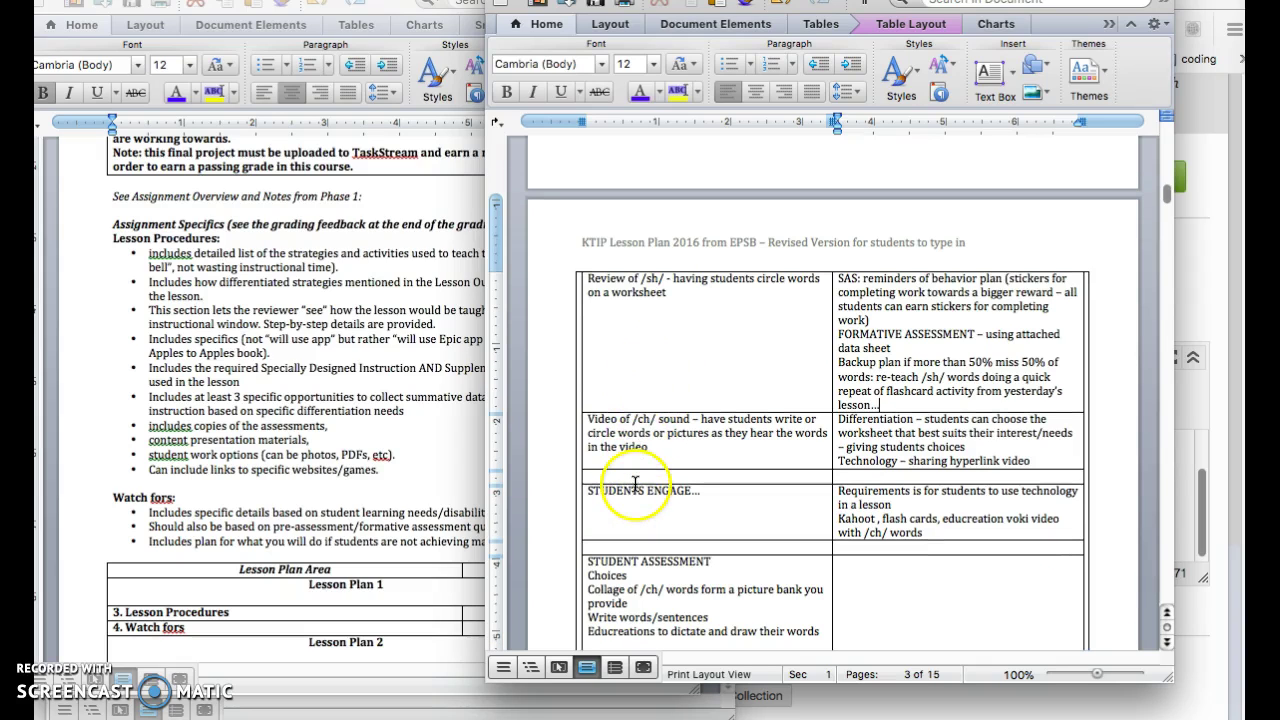
{"action": "scroll", "coordinate": [634, 390], "scroll_direction": "up", "scroll_amount": 5}
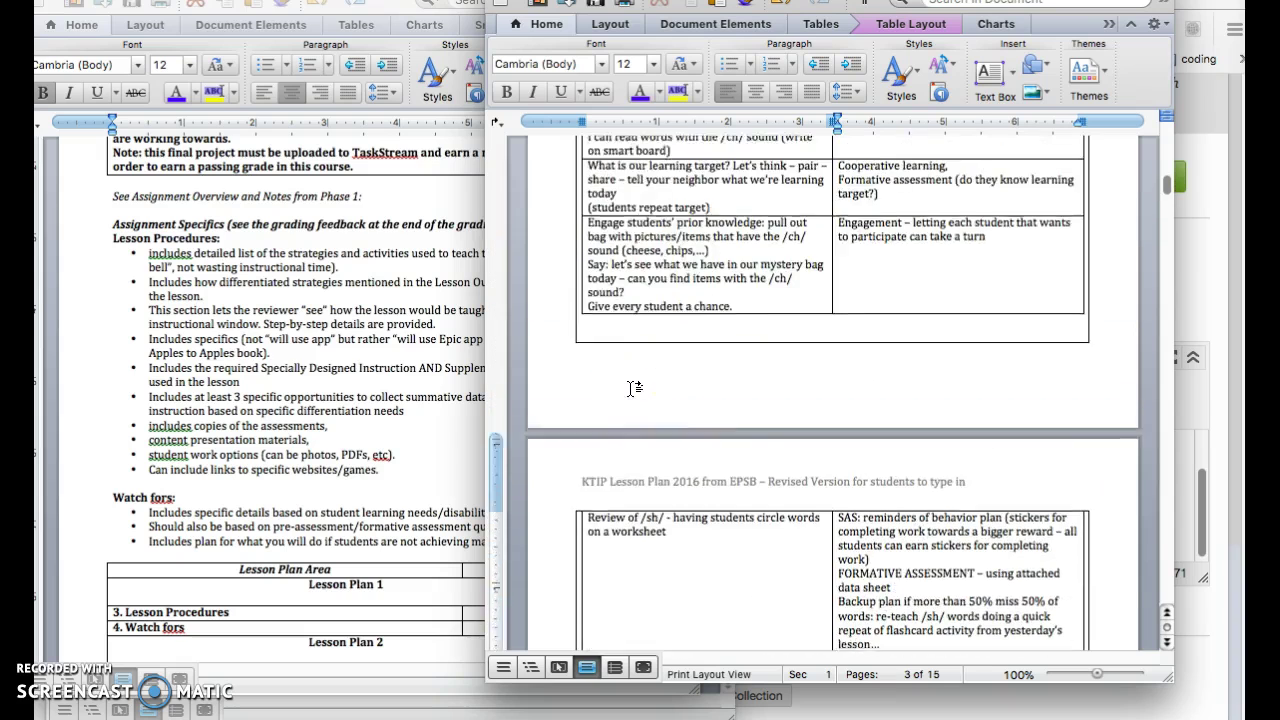
{"action": "scroll", "coordinate": [634, 388], "scroll_direction": "up", "scroll_amount": 3}
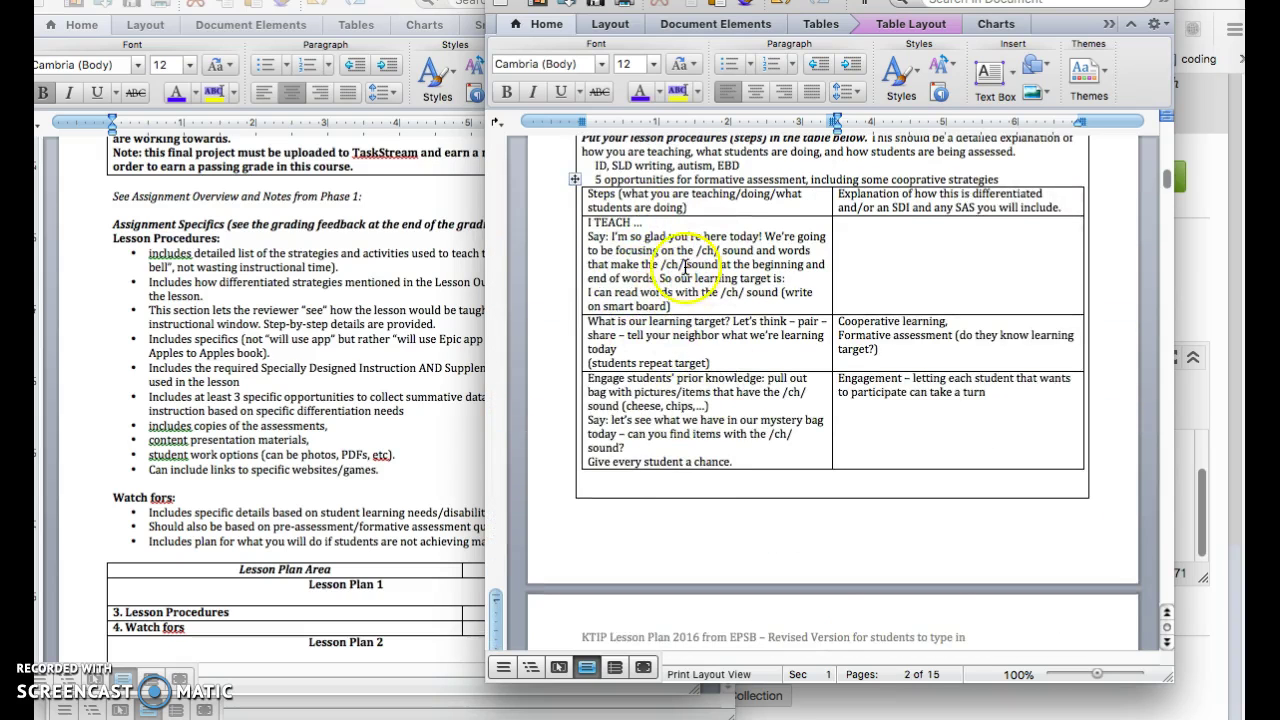
{"action": "scroll", "coordinate": [697, 427], "scroll_direction": "down", "scroll_amount": 4}
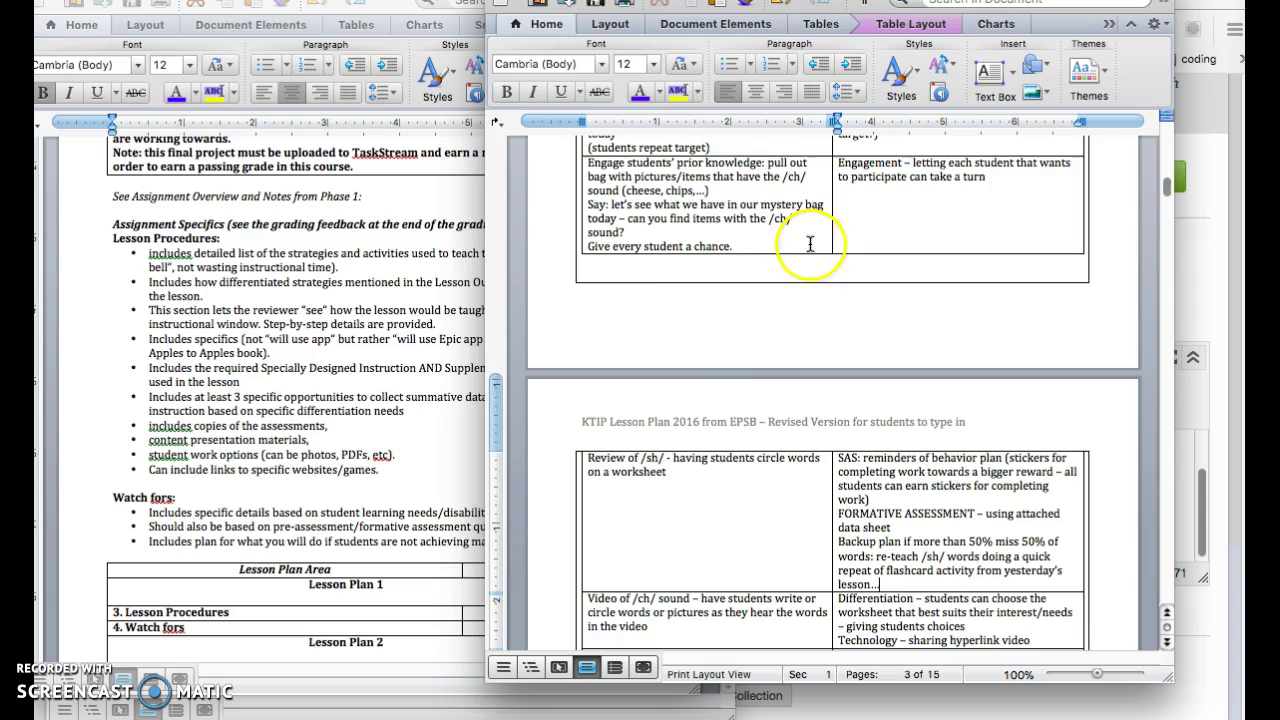
{"action": "scroll", "coordinate": [748, 465], "scroll_direction": "down", "scroll_amount": 5}
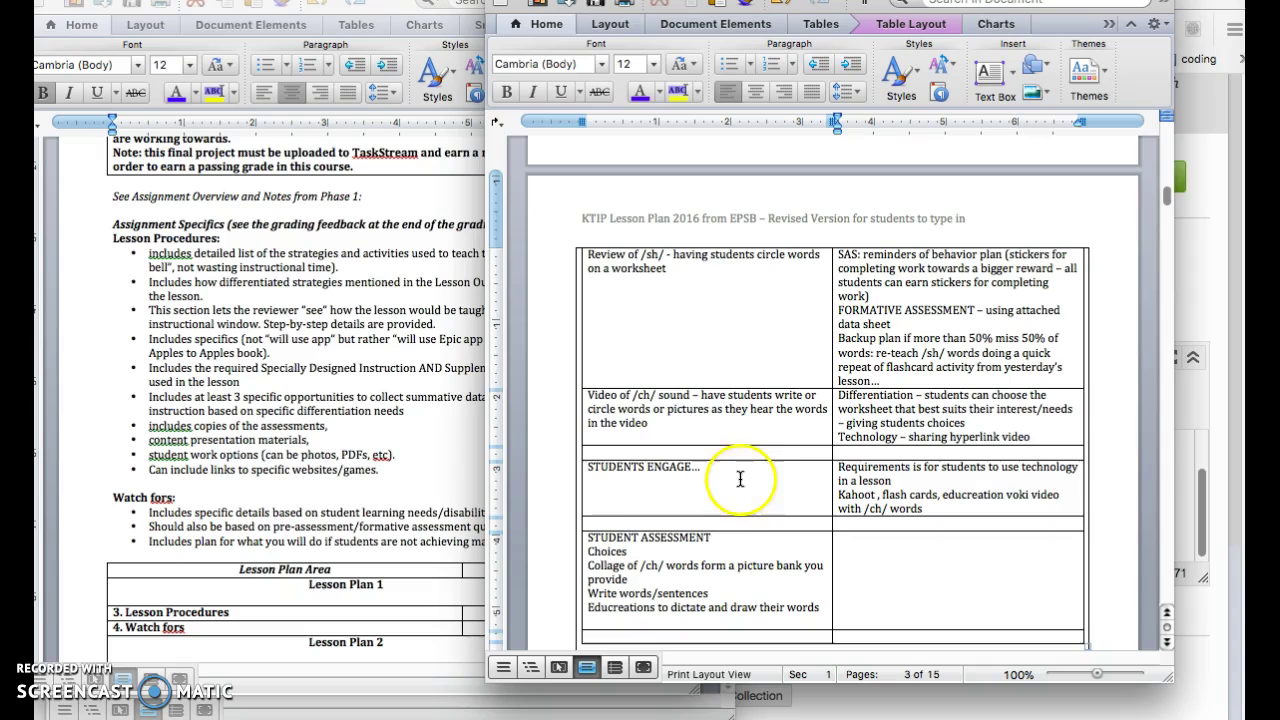
Step: Type 'Great spot for cooperative group - Kagan strataegies ...' in the empty row above STUDENT ASSESSMENT
{"action": "left_click", "coordinate": [715, 522]}
{"action": "type", "text": "Great"}
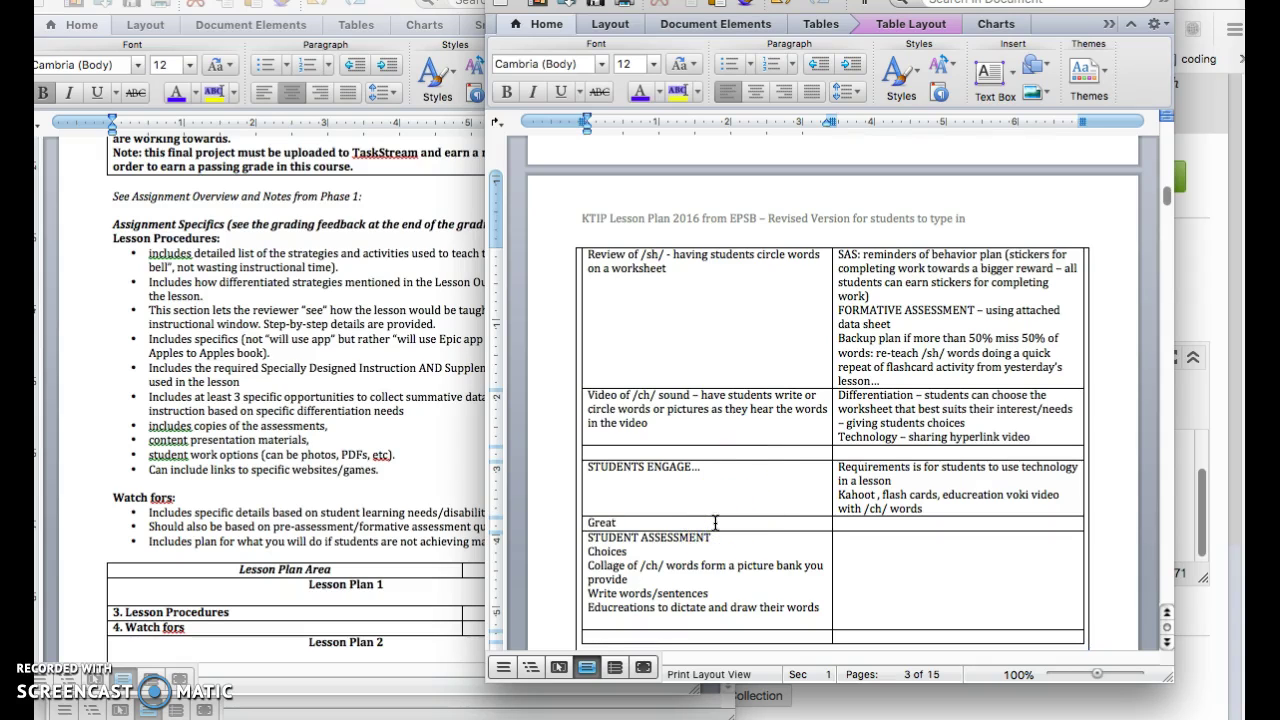
{"action": "type", "text": " spot f"}
{"action": "type", "text": "ro s"}
{"action": "key", "text": "BackSpace"}
{"action": "key", "text": "BackSpace"}
{"action": "key", "text": "BackSpace"}
{"action": "key", "text": "BackSpace"}
{"action": "type", "text": "or co"}
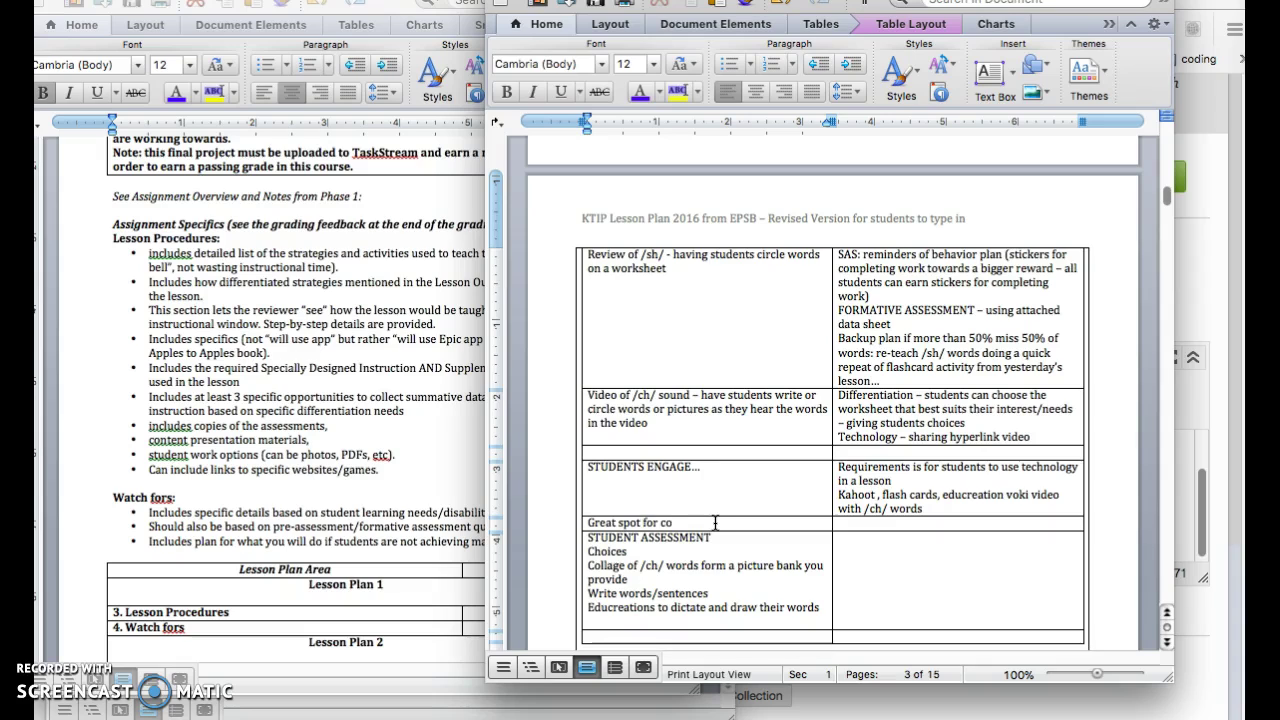
{"action": "type", "text": "operative group - Kagan "}
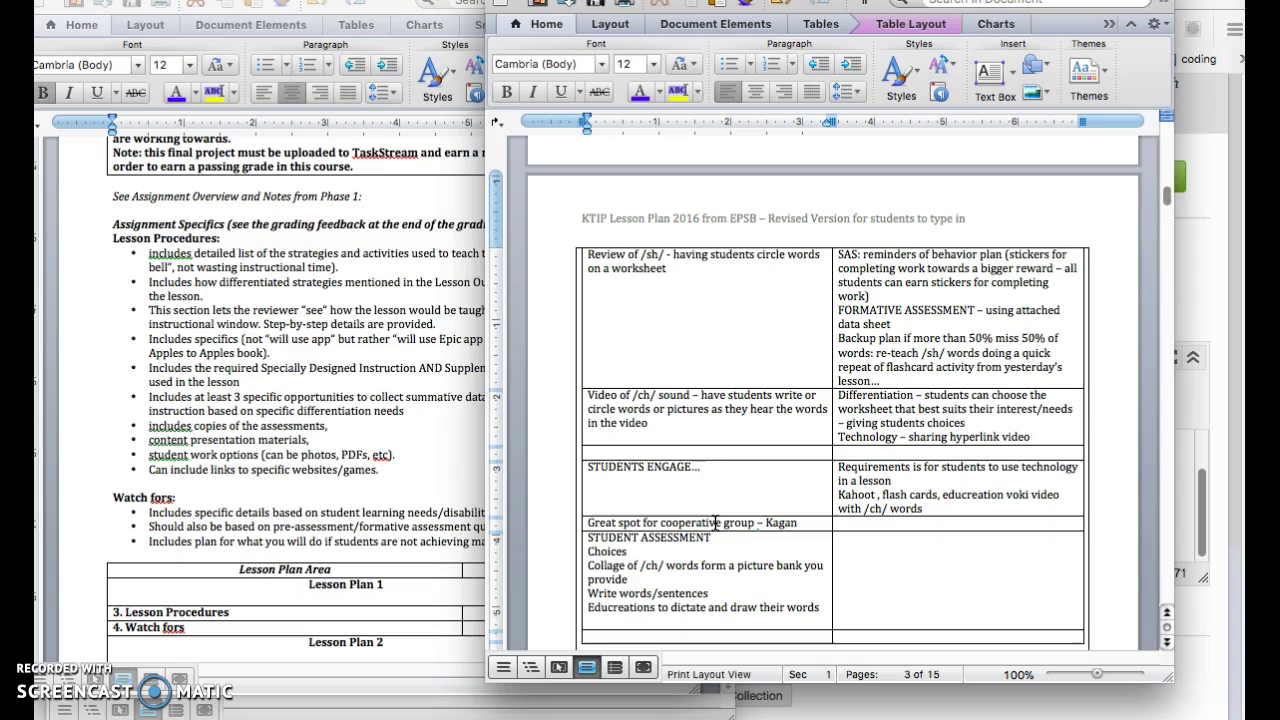
{"action": "type", "text": "strataegies"}
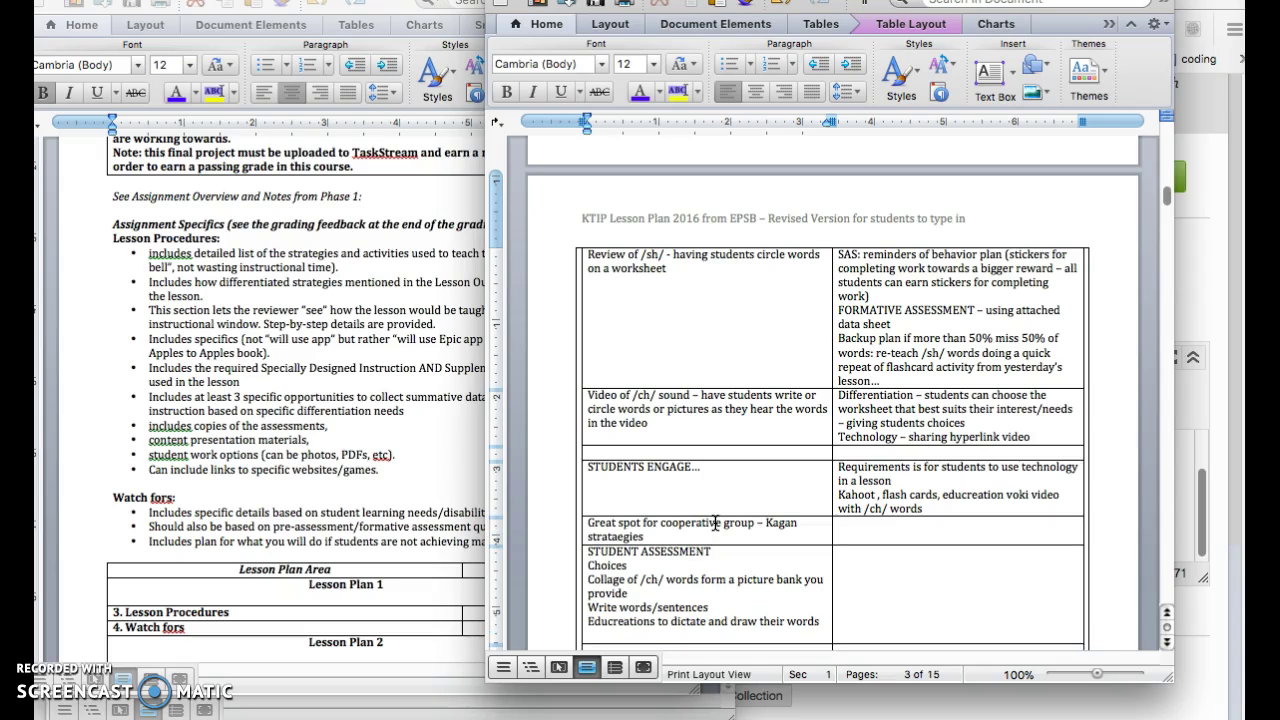
{"action": "type", "text": " ..."}
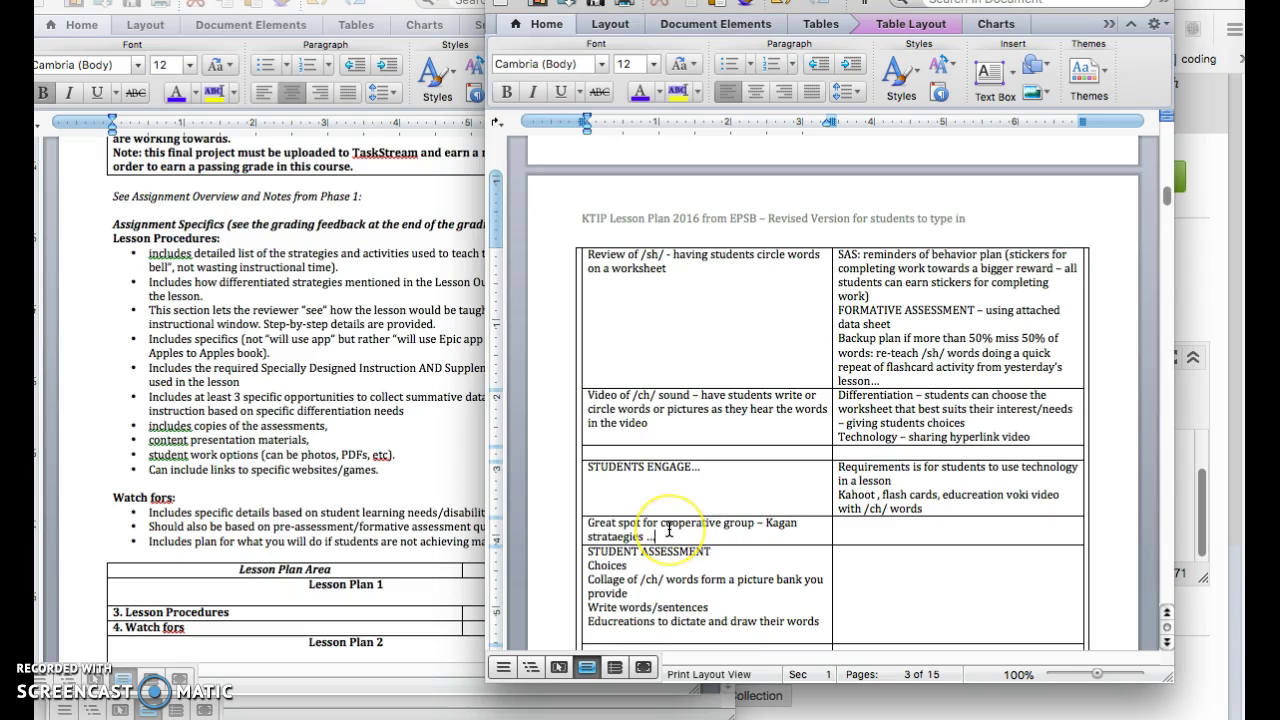
Step: Add '4 centers with /ch/ words' and student choice through centers, as long as everyone reaches the teacher-led center
{"action": "key", "text": "Return"}
{"action": "type", "text": "4 center"}
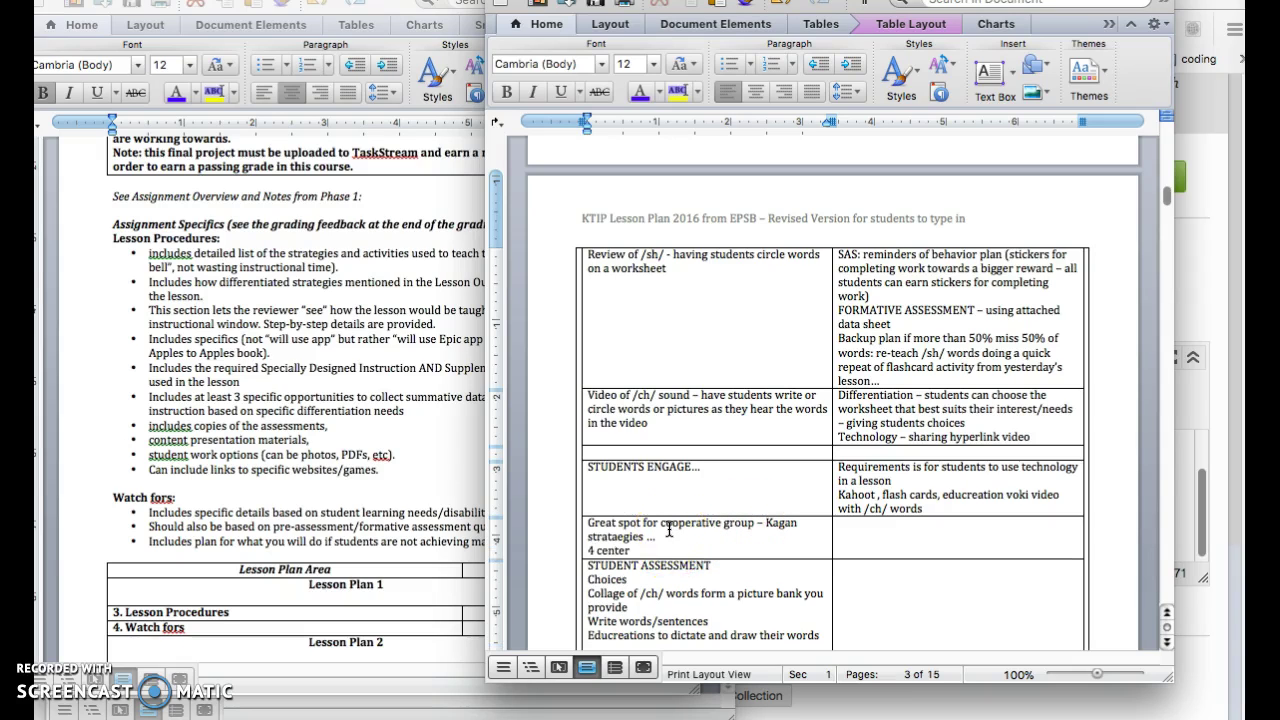
{"action": "type", "text": "s with /ch/ words"}
{"action": "key", "text": "Return"}
{"action": "type", "text": "stude"}
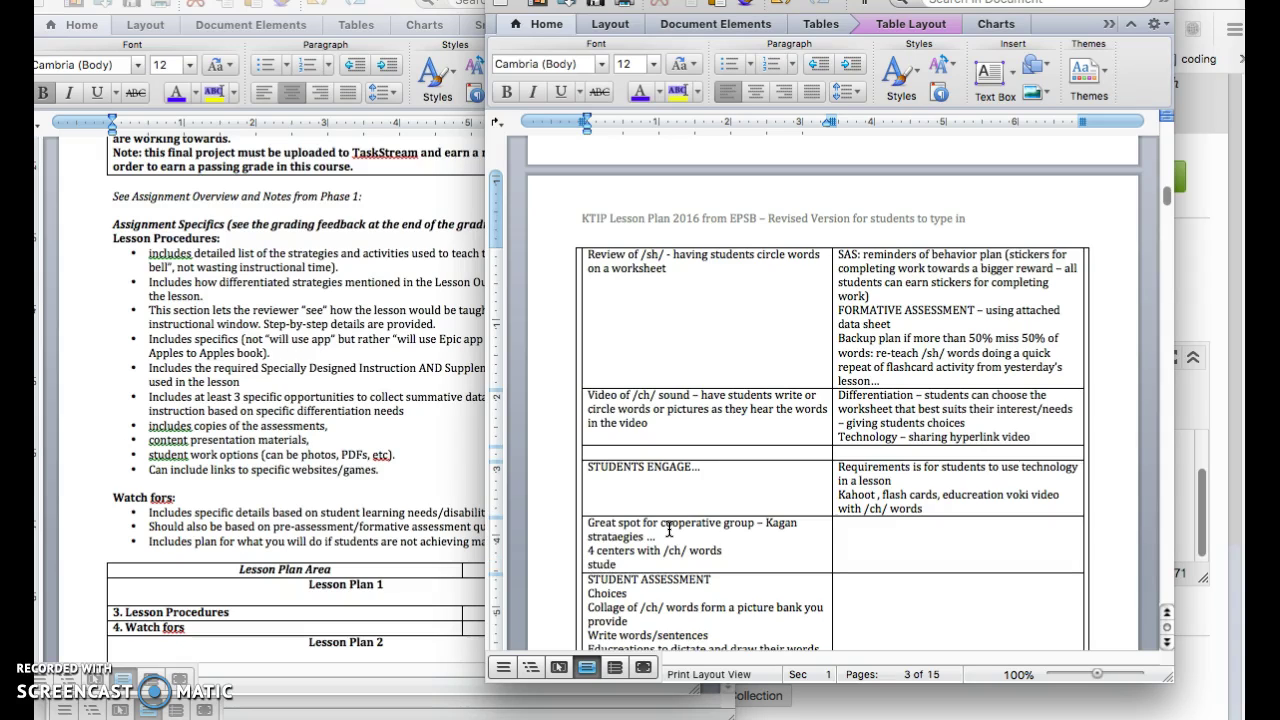
{"action": "type", "text": "nt choice for moving thr"}
{"action": "key", "text": "BackSpace"}
{"action": "type", "text": "ving through cetner"}
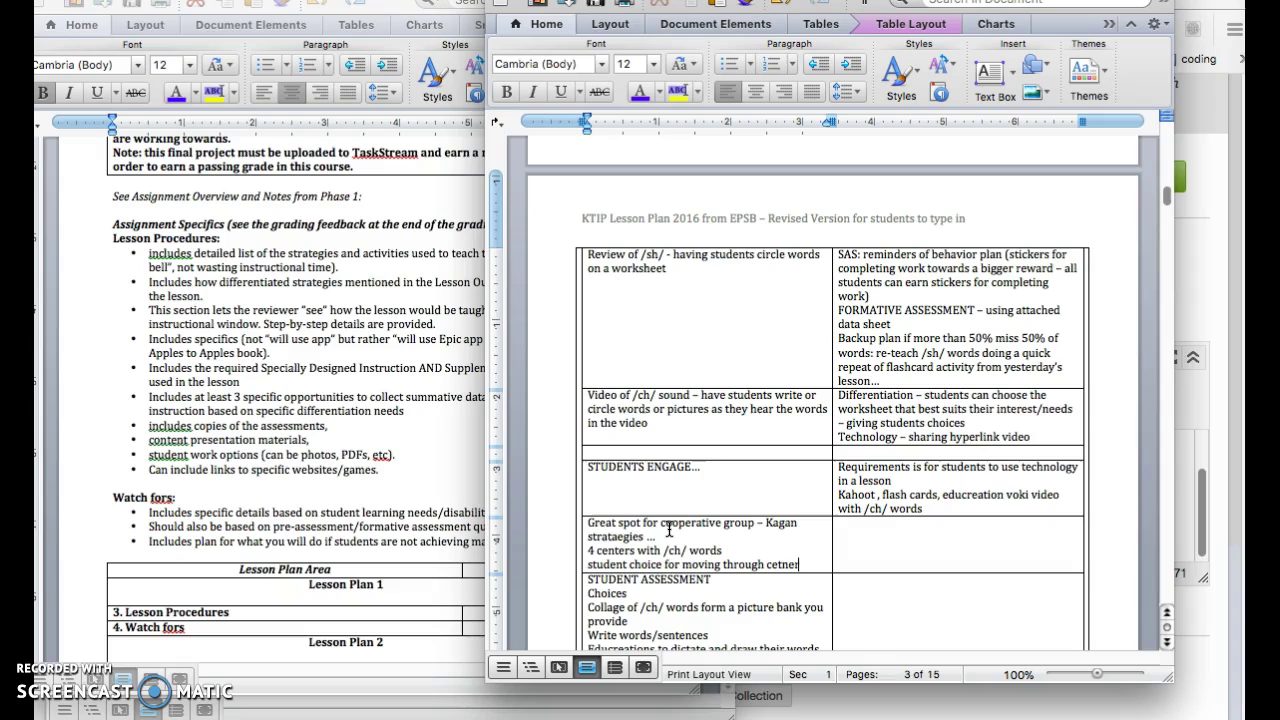
{"action": "type", "text": "s as lo"}
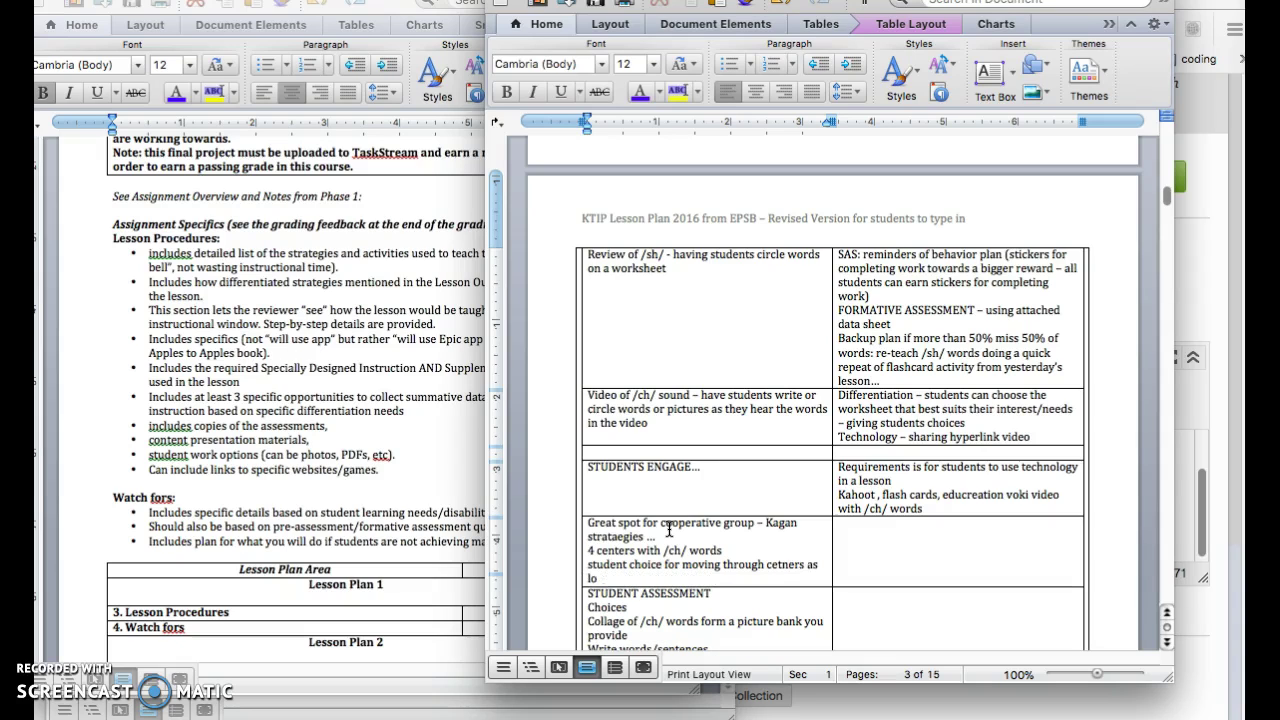
{"action": "type", "text": "ng as every student comes to th"}
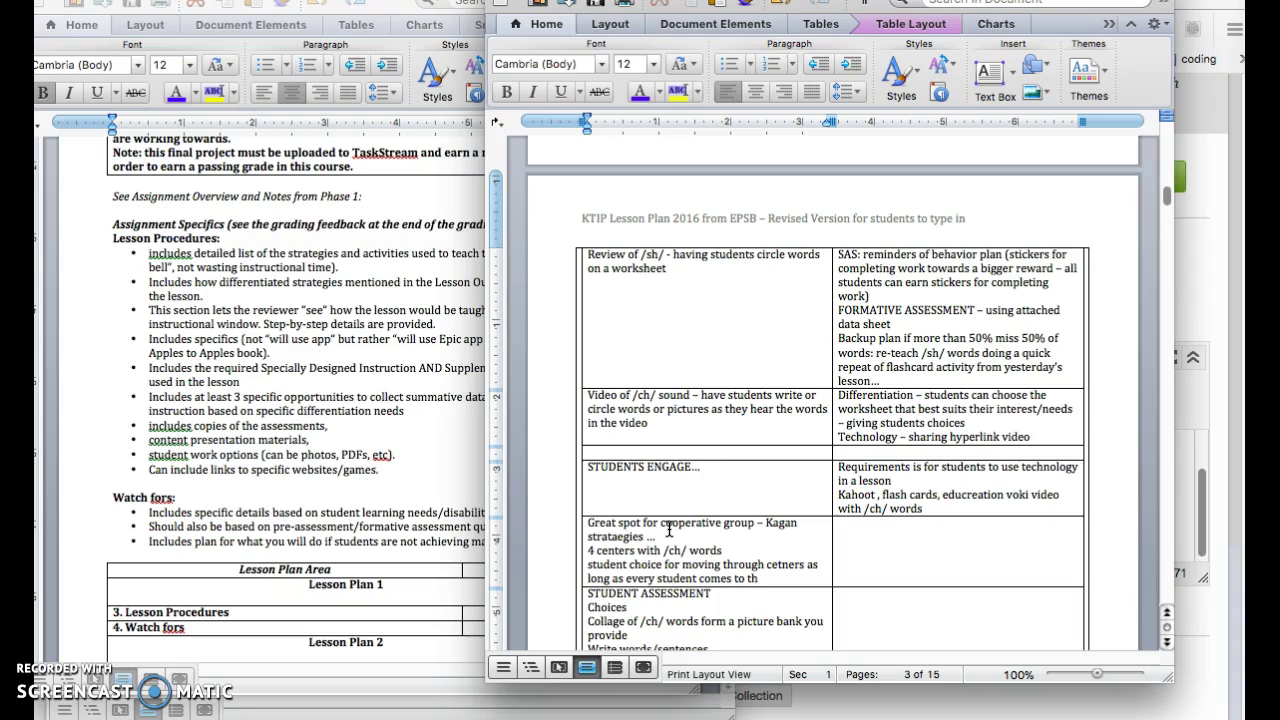
{"action": "type", "text": "e teacher-led"}
{"action": "key", "text": "BackSpace"}
{"action": "key", "text": "BackSpace"}
{"action": "type", "text": "led center"}
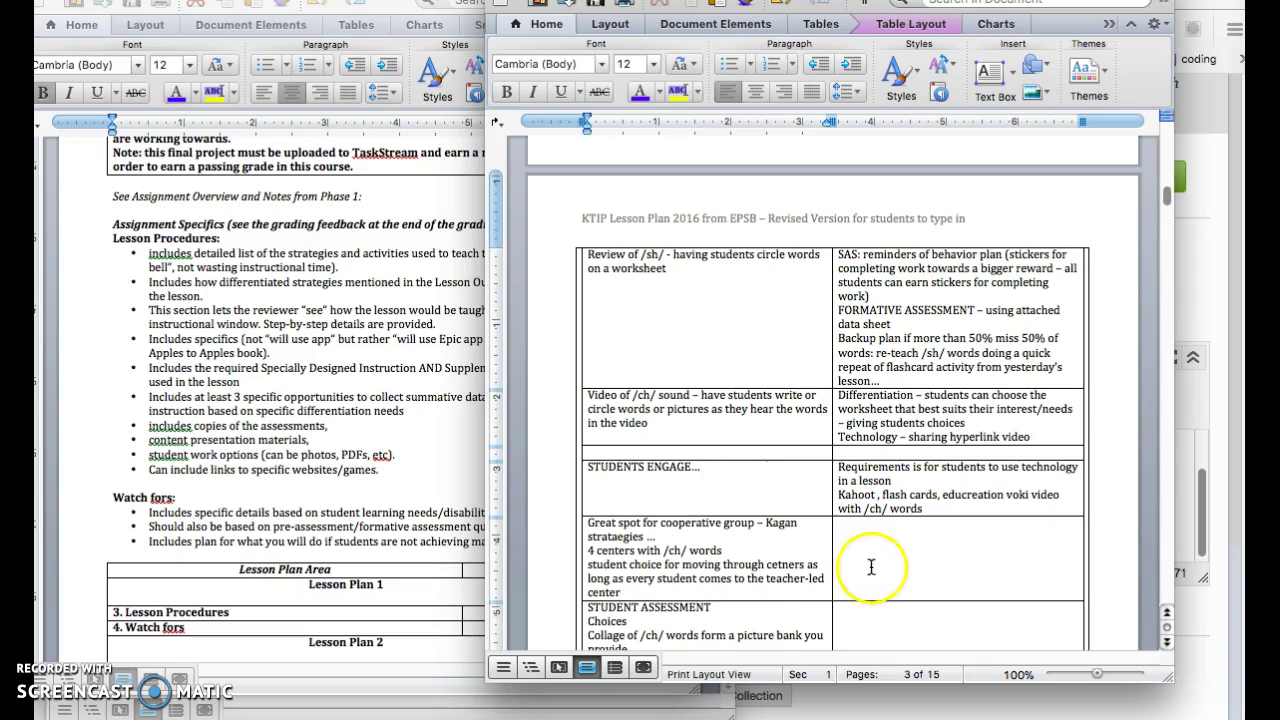
{"action": "left_click", "coordinate": [787, 566]}
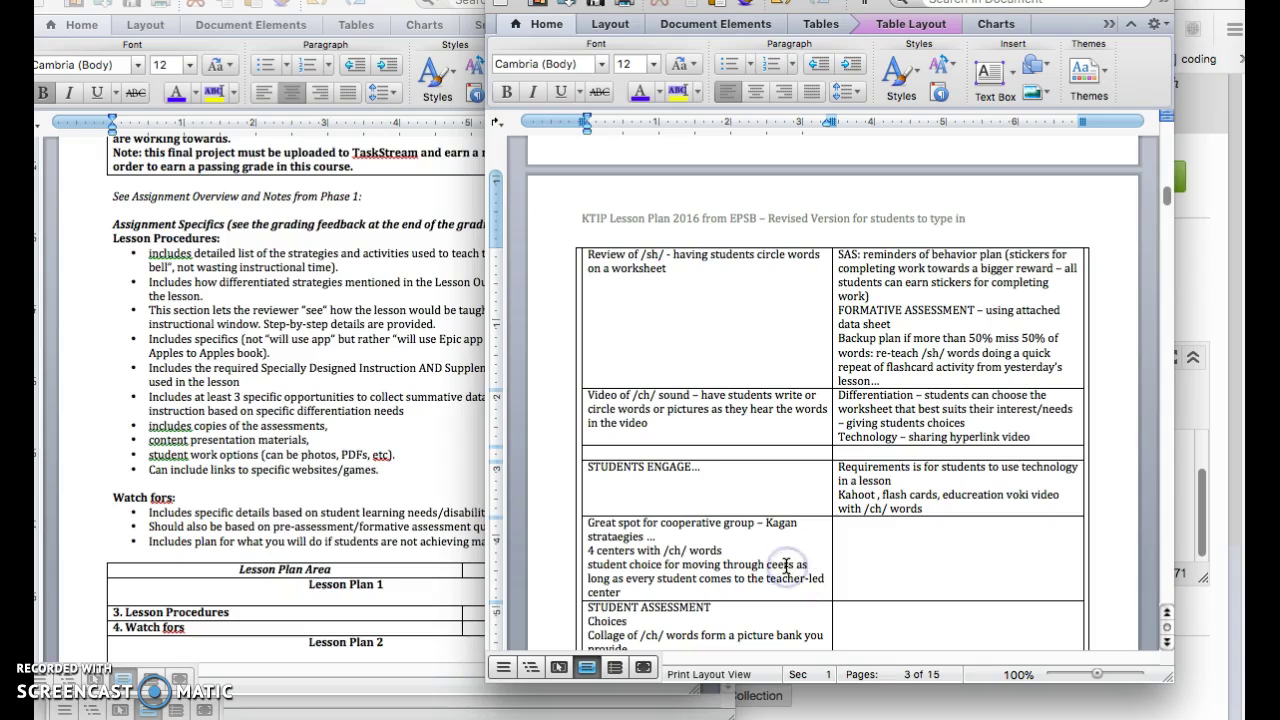
{"action": "key", "text": "BackSpace"}
{"action": "key", "text": "BackSpace"}
{"action": "type", "text": "nt"}
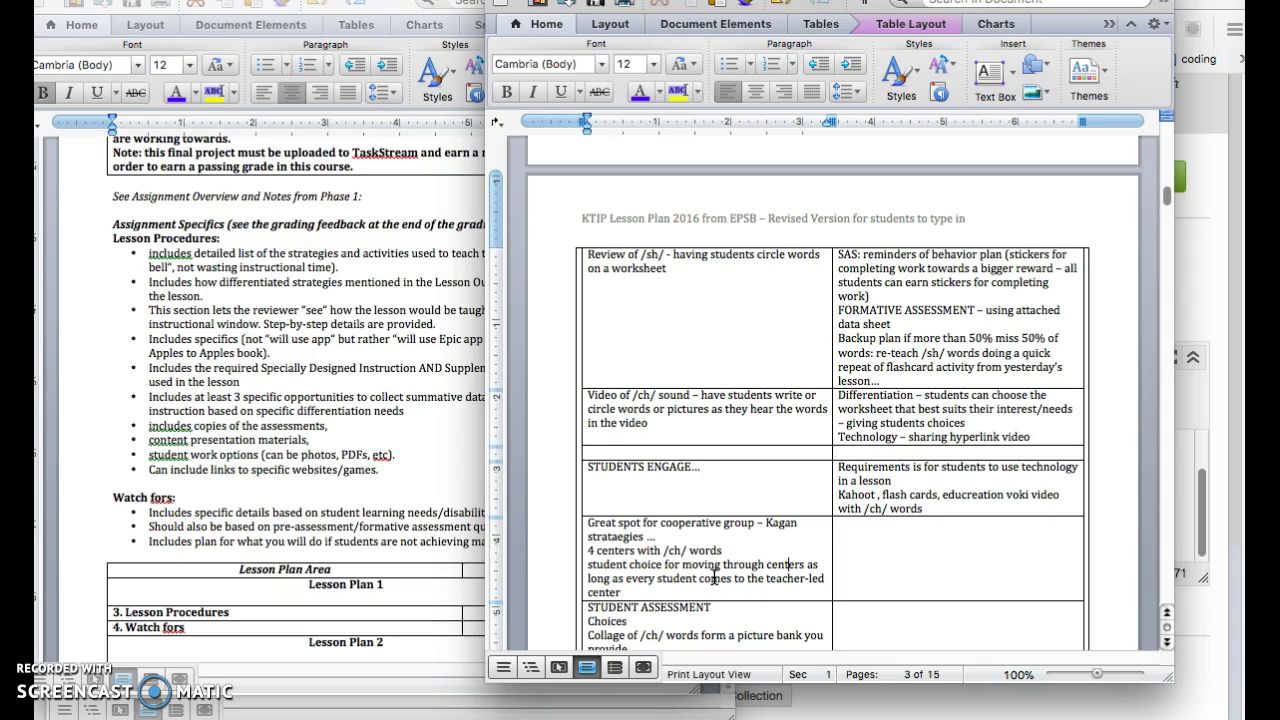
Step: Add 'Mastery of learning target (I can identify and read out loud /ch/ words.)' in black under Watch for
{"action": "scroll", "coordinate": [714, 577], "scroll_direction": "down", "scroll_amount": 3}
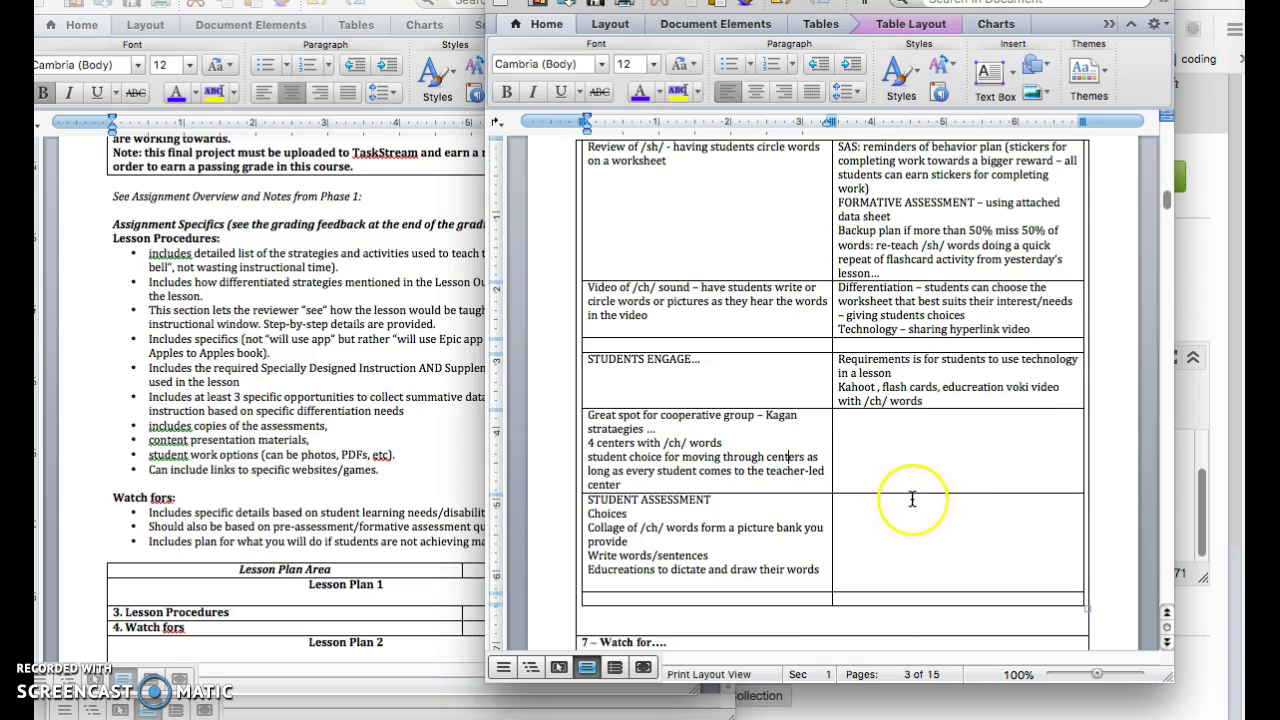
{"action": "scroll", "coordinate": [912, 500], "scroll_direction": "down", "scroll_amount": 4}
{"action": "scroll", "coordinate": [912, 500], "scroll_direction": "down", "scroll_amount": 1}
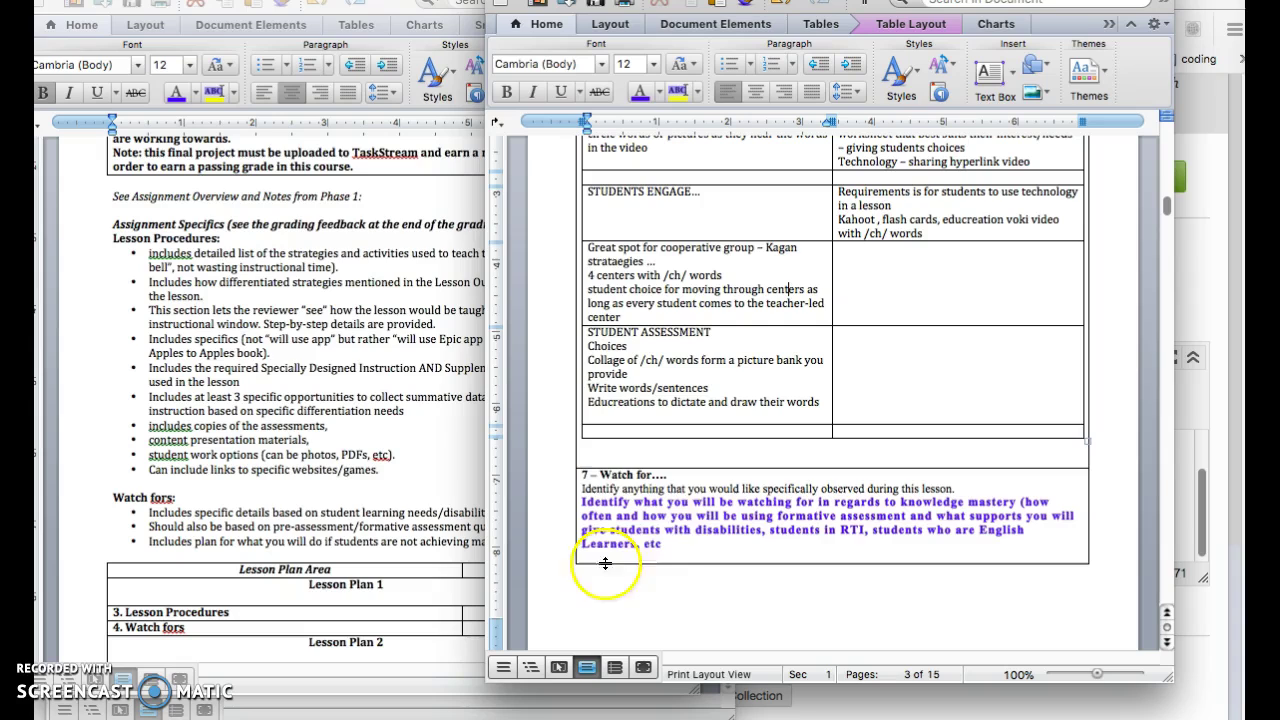
{"action": "left_click", "coordinate": [701, 550]}
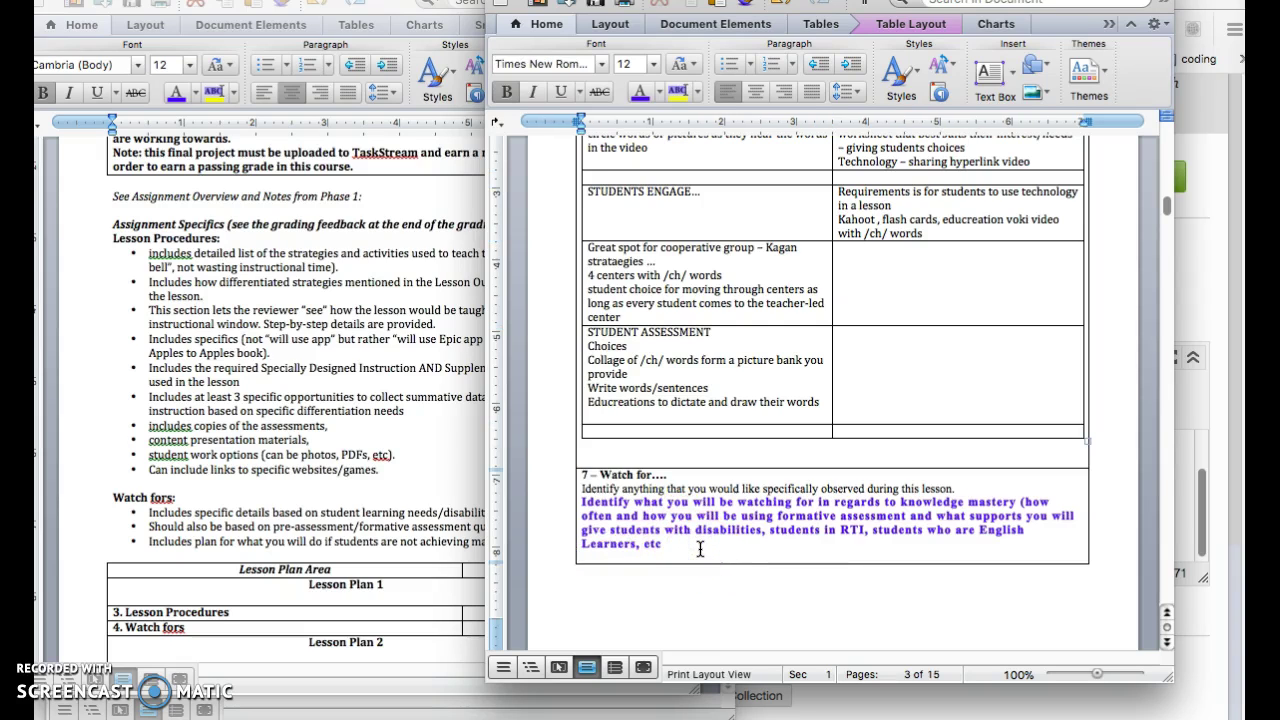
{"action": "key", "text": "Return"}
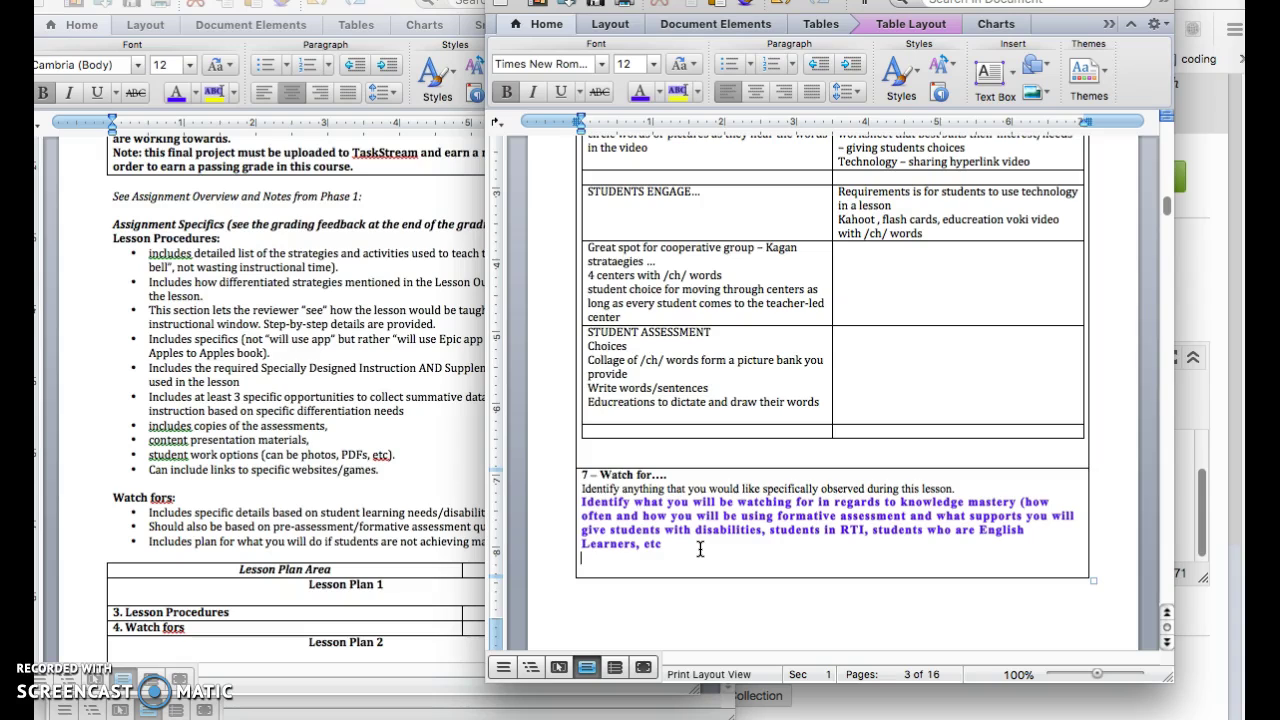
{"action": "type", "text": "Mastery of learn"}
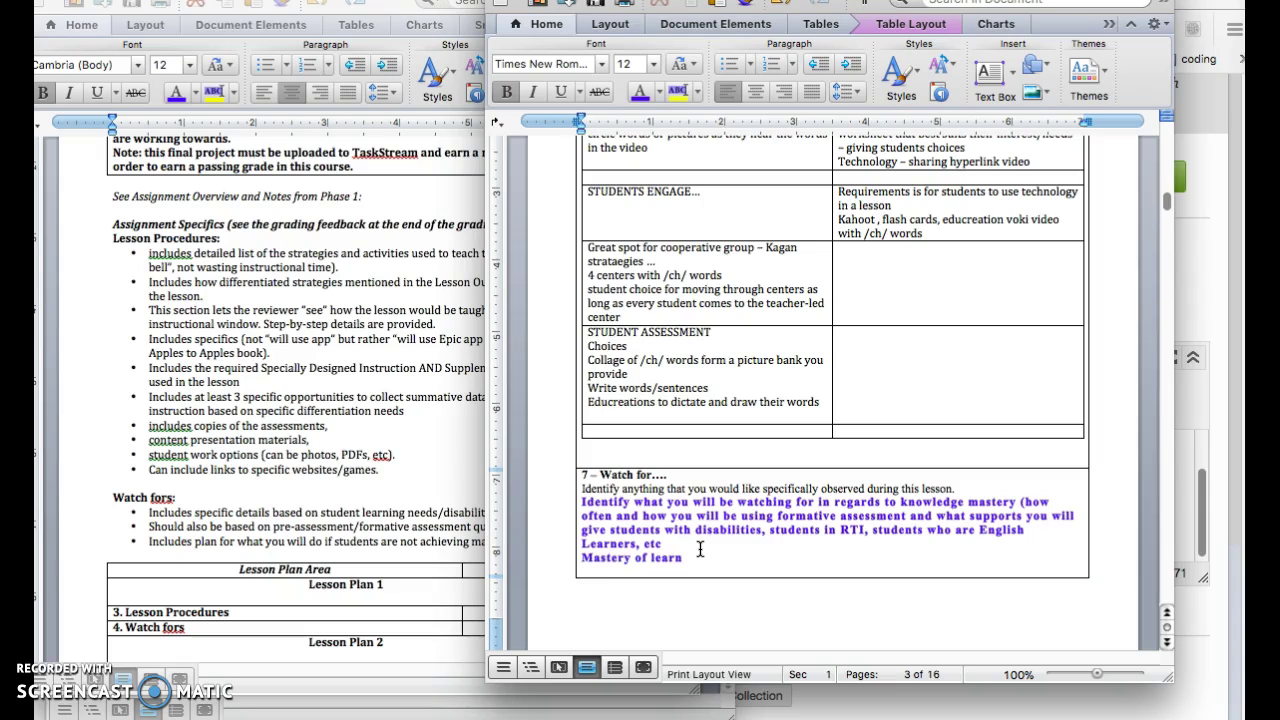
{"action": "type", "text": "ing target (I can identify and"}
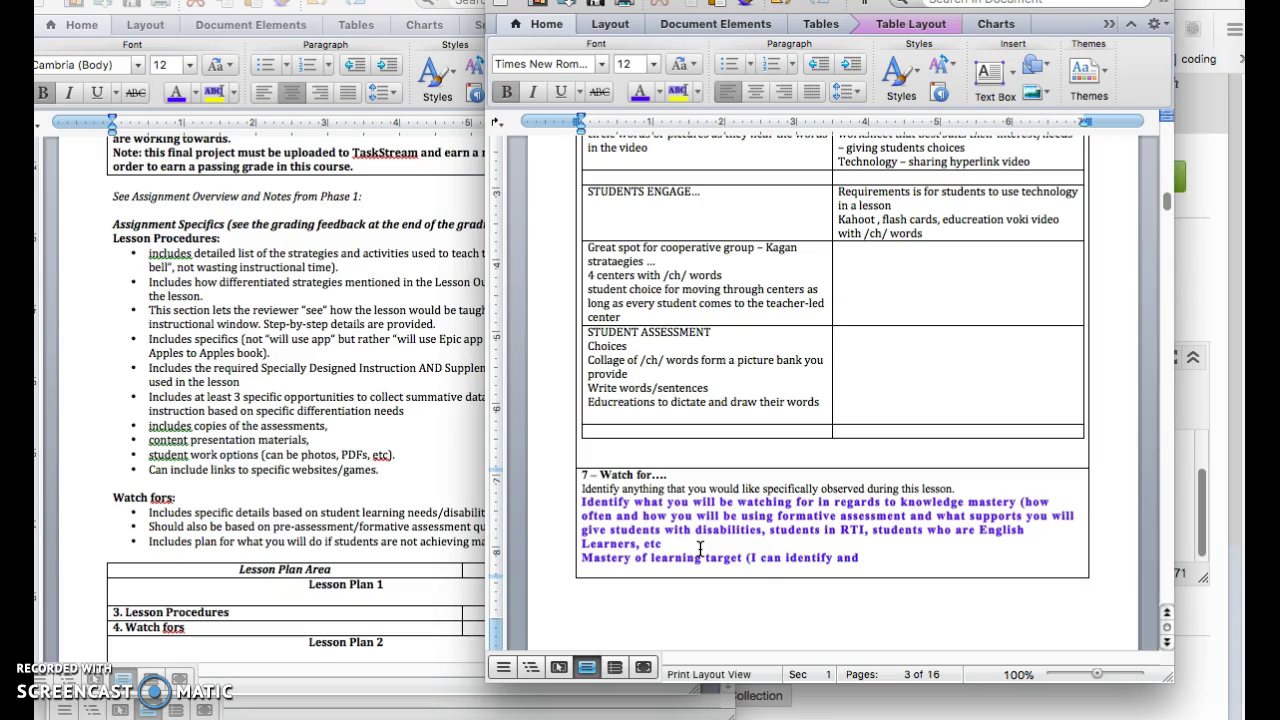
{"action": "type", "text": " read out loud /ch/ words"}
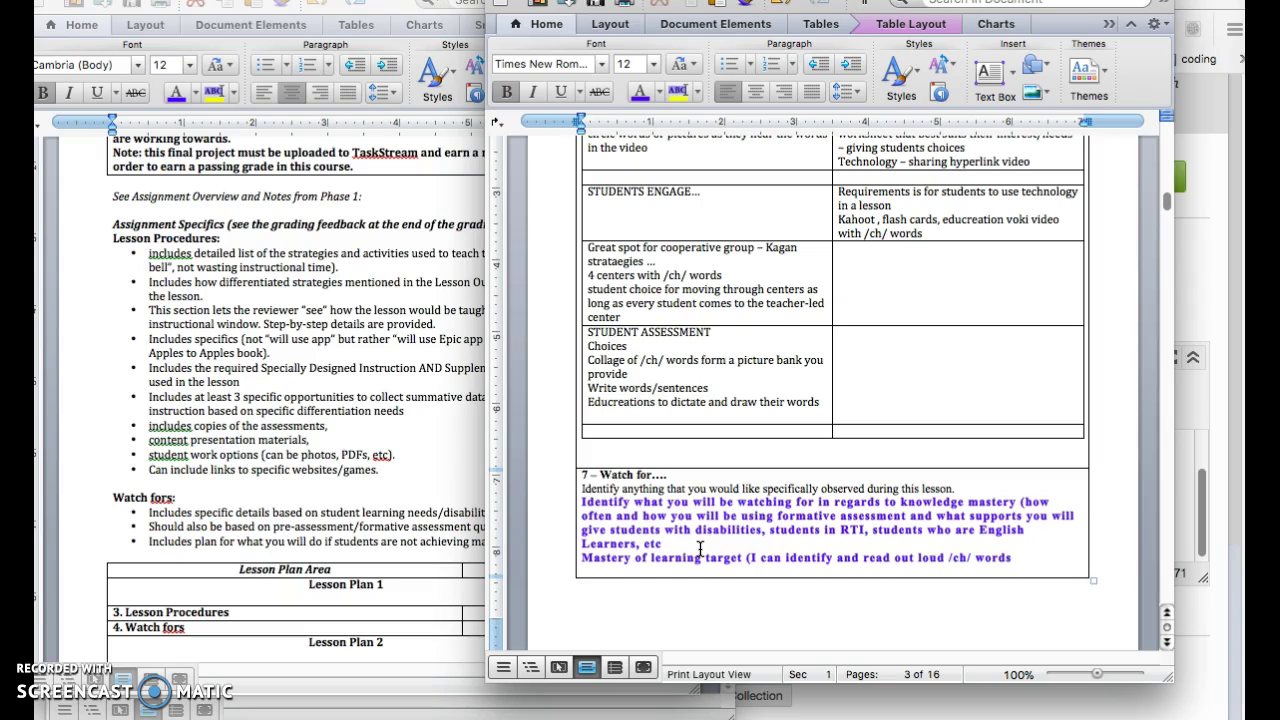
{"action": "type", "text": "."}
{"action": "triple_click", "coordinate": [584, 560]}
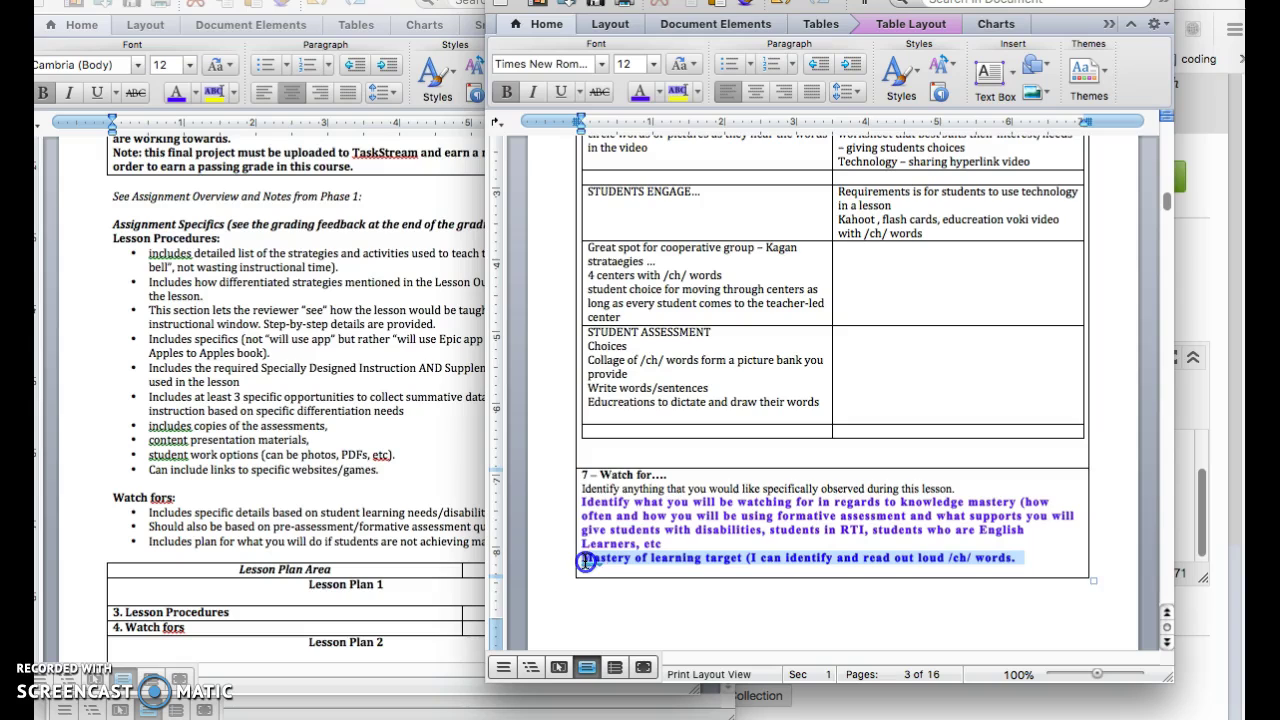
{"action": "left_click", "coordinate": [658, 98]}
{"action": "left_click", "coordinate": [654, 163]}
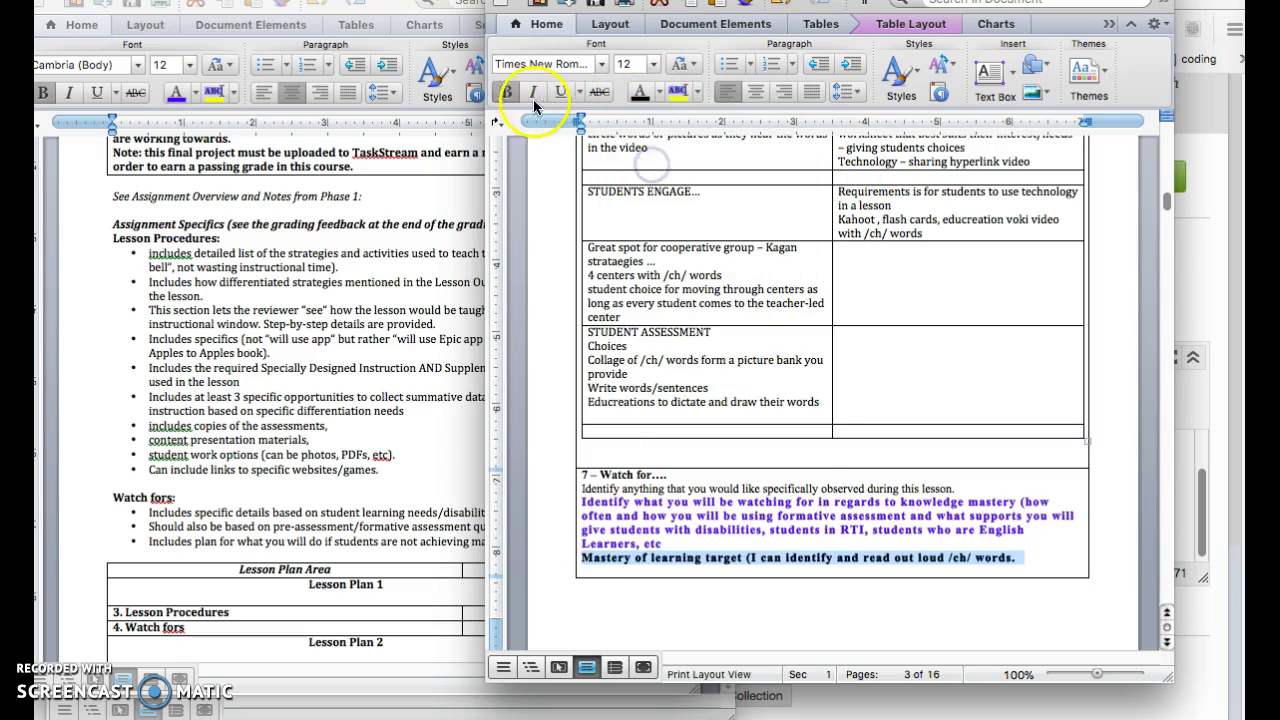
Step: Add 'Students to engage with peers appropriately' and 'Follow class expectations (behavior learning target' items
{"action": "left_click", "coordinate": [970, 563]}
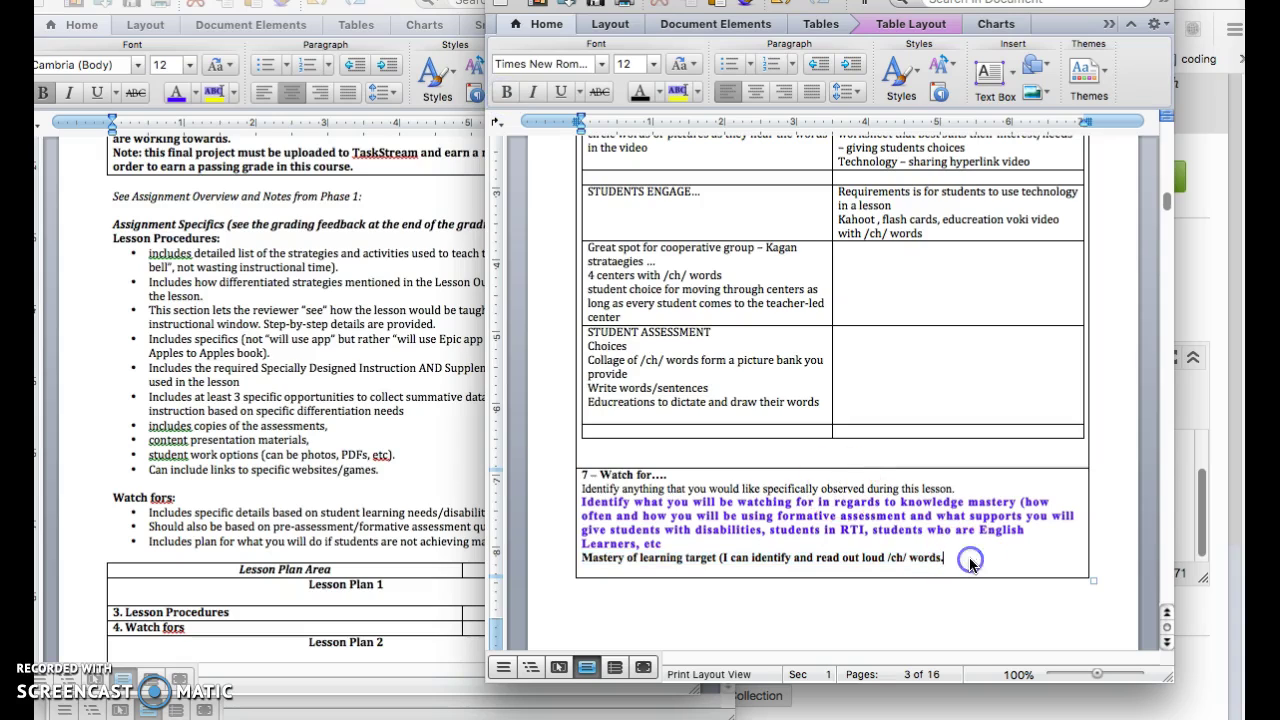
{"action": "key", "text": "Return"}
{"action": "type", "text": "Students"}
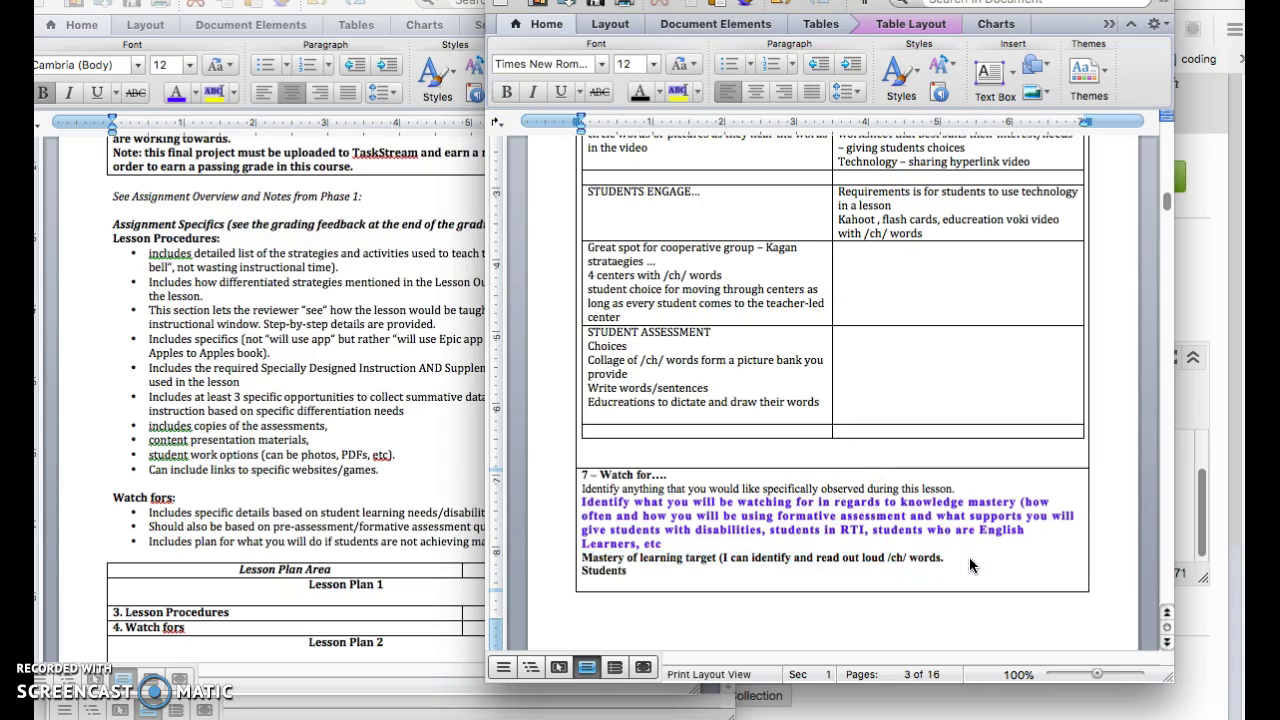
{"action": "type", "text": " to engage with pe"}
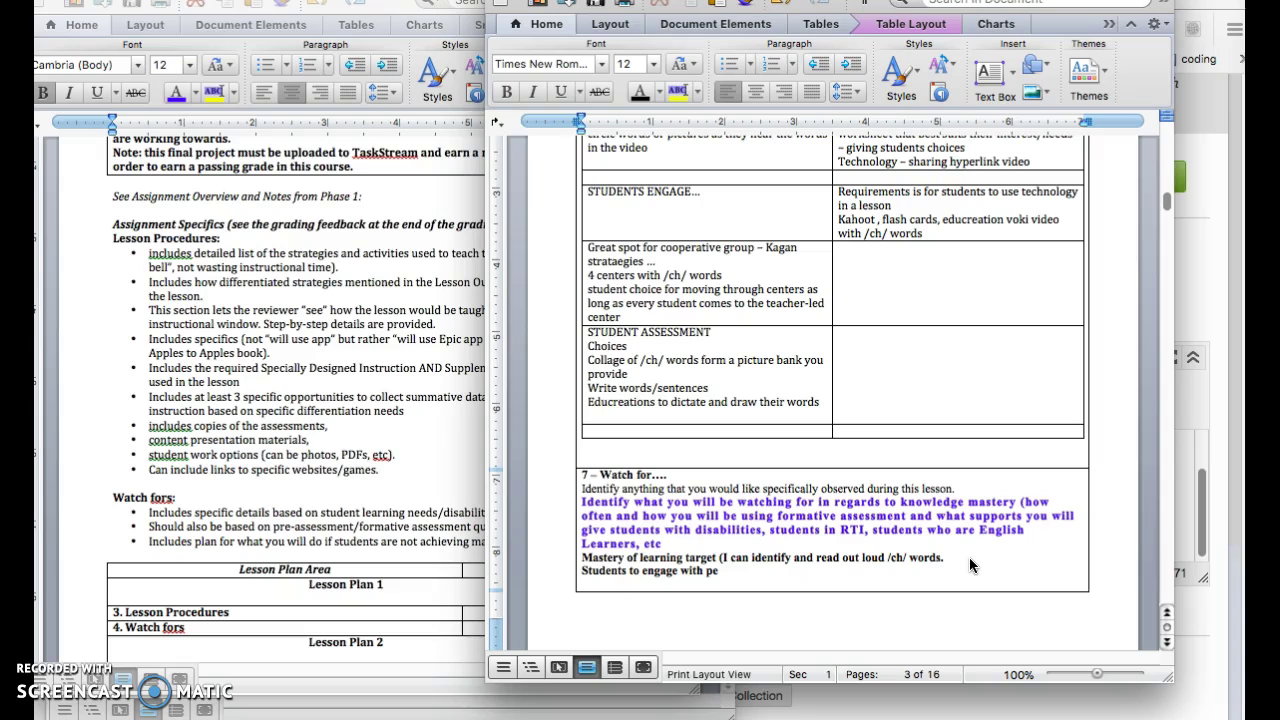
{"action": "type", "text": "ers appropriately"}
{"action": "key", "text": "BackSpace"}
{"action": "key", "text": "BackSpace"}
{"action": "type", "text": "ly"}
{"action": "key", "text": "Return"}
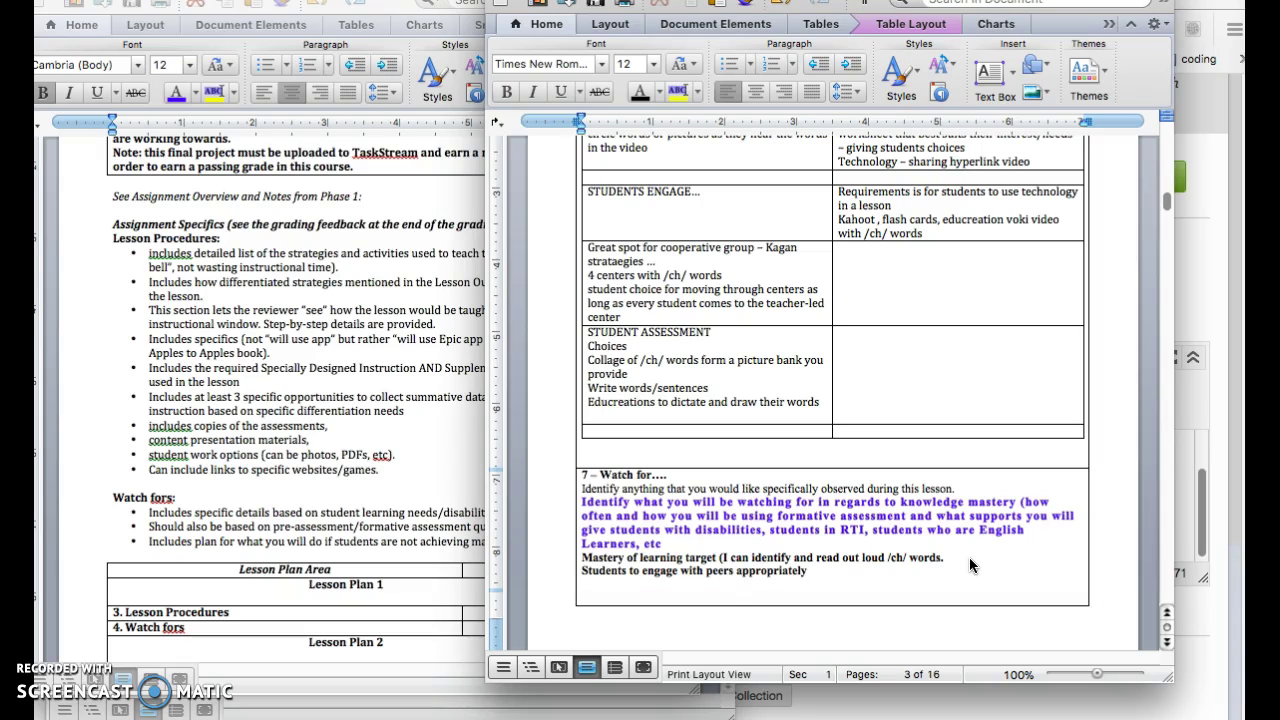
{"action": "type", "text": "Follow class expectations"}
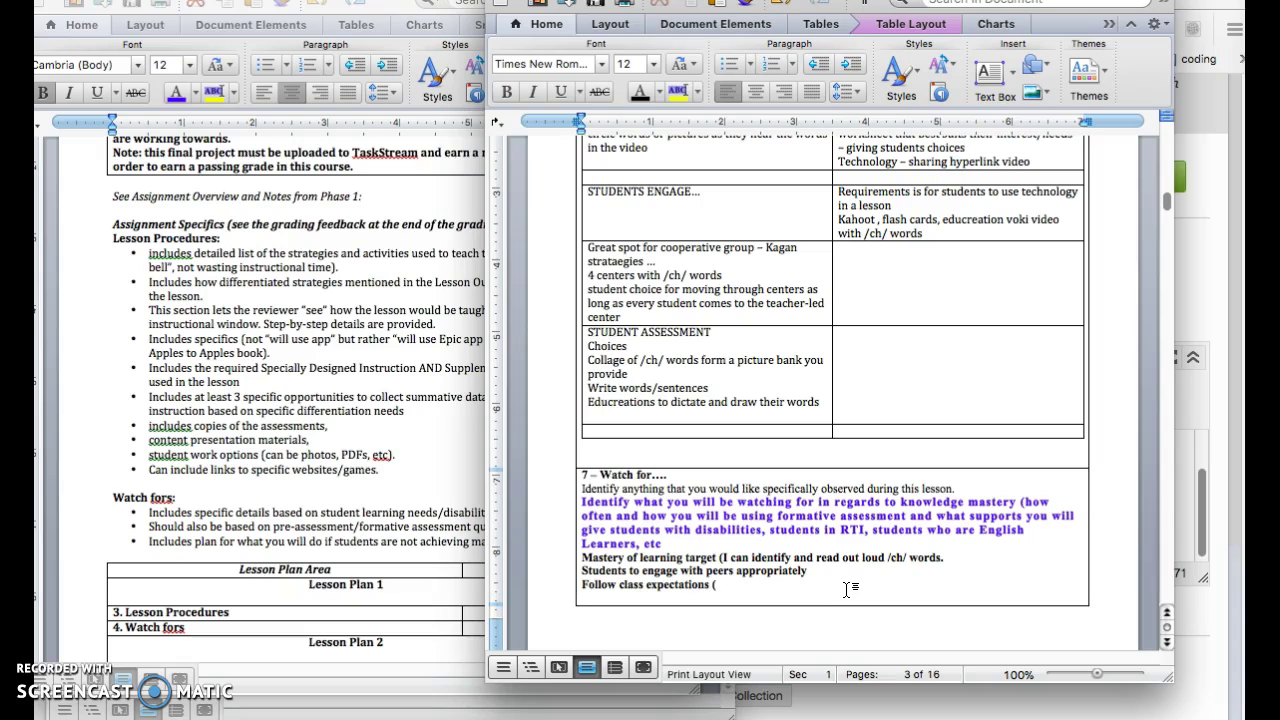
{"action": "type", "text": "(behavior learning target"}
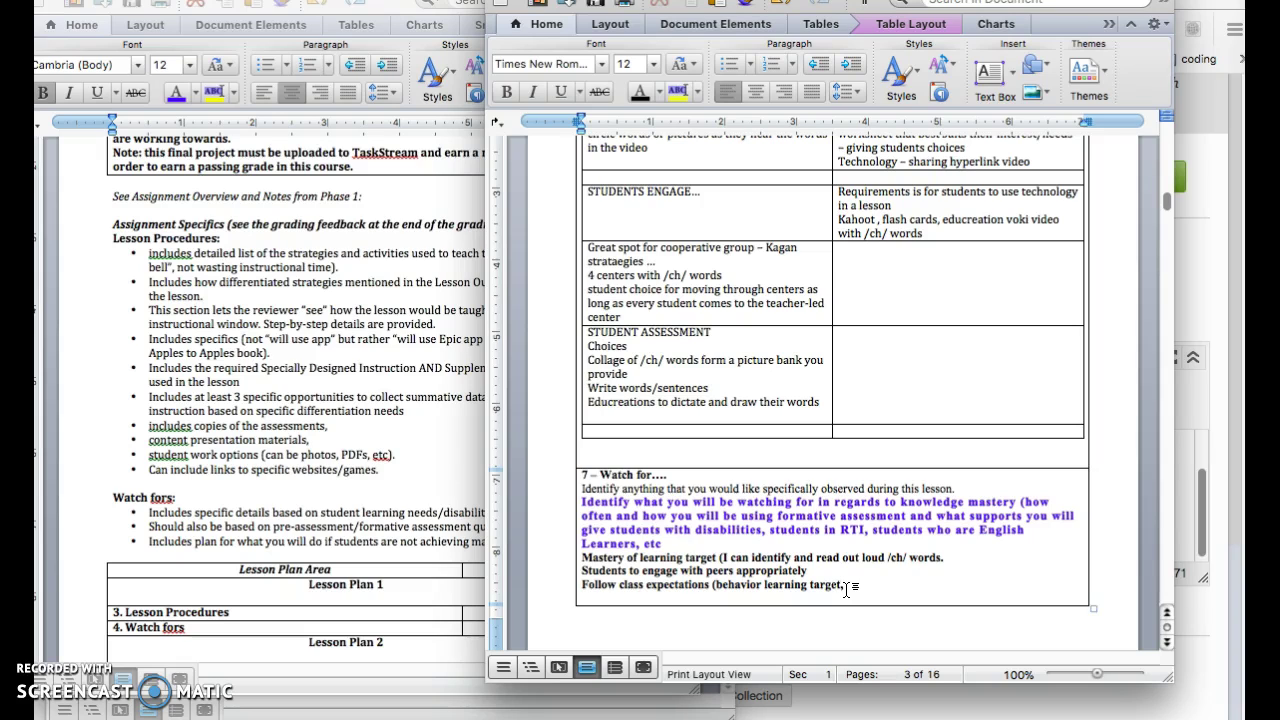
{"action": "type", "text": "_"}
Step: Insert 'Read /ch/ words in isolation and in sentences.' beneath the mastery line
{"action": "left_click", "coordinate": [927, 609]}
{"action": "left_click", "coordinate": [957, 559]}
{"action": "key", "text": "Return"}
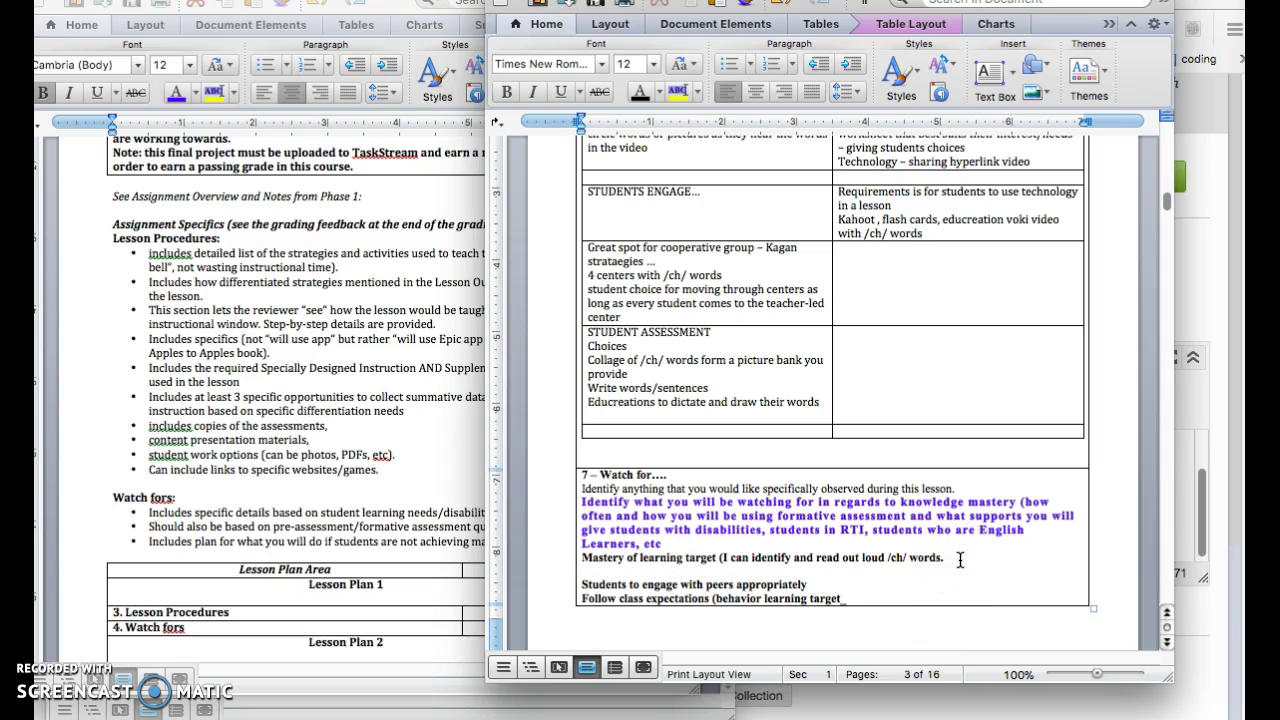
{"action": "type", "text": "Read /ch/ words indep"}
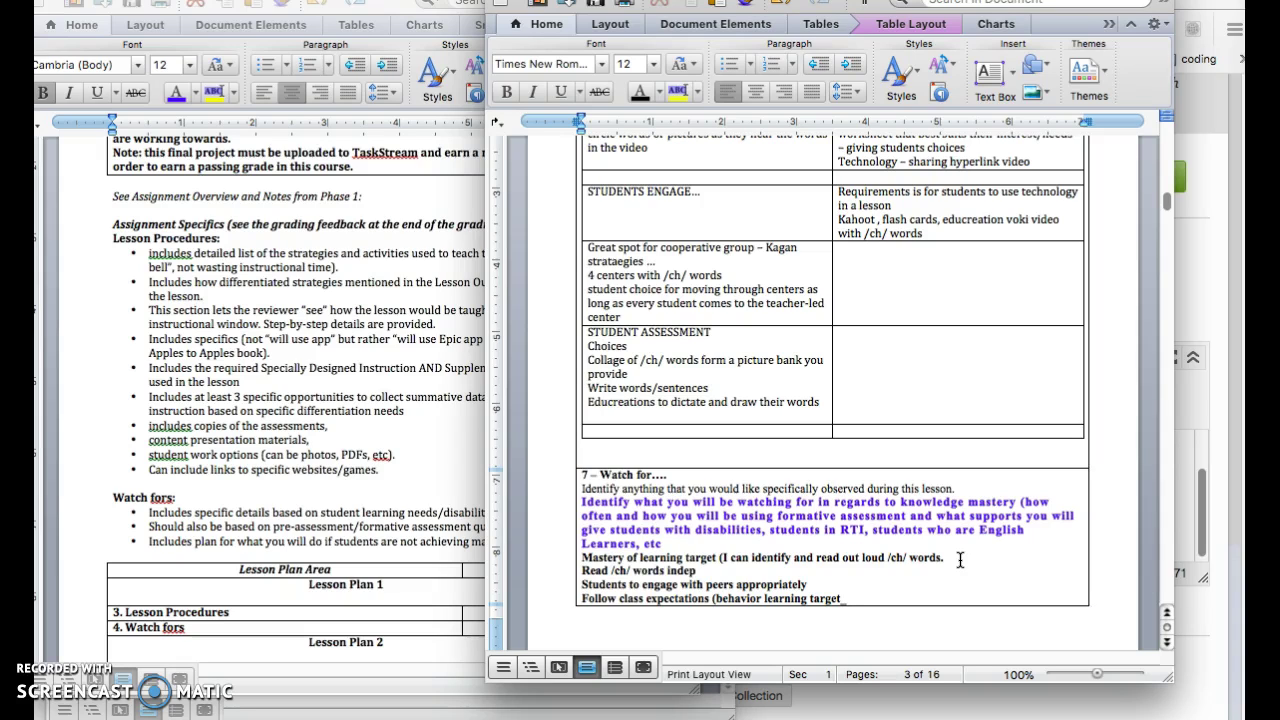
{"action": "type", "text": "endelty"}
{"action": "key", "text": "BackSpace"}
{"action": "key", "text": "BackSpace"}
{"action": "key", "text": "BackSpace"}
{"action": "key", "text": "BackSpace"}
{"action": "key", "text": "BackSpace"}
{"action": "key", "text": "BackSpace"}
{"action": "key", "text": "BackSpace"}
{"action": "key", "text": "BackSpace"}
{"action": "key", "text": "BackSpace"}
{"action": "key", "text": "BackSpace"}
{"action": "type", "text": "isolation and in sentences"}
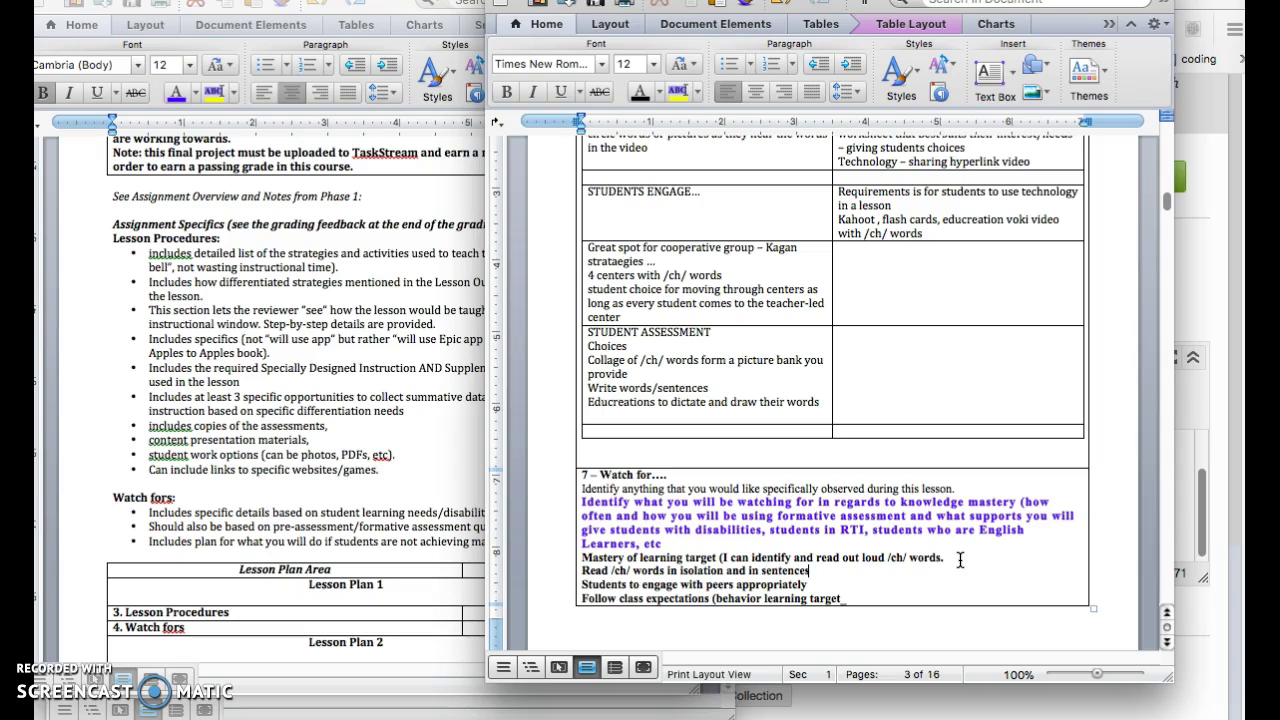
{"action": "type", "text": ".."}
{"action": "key", "text": "BackSpace"}
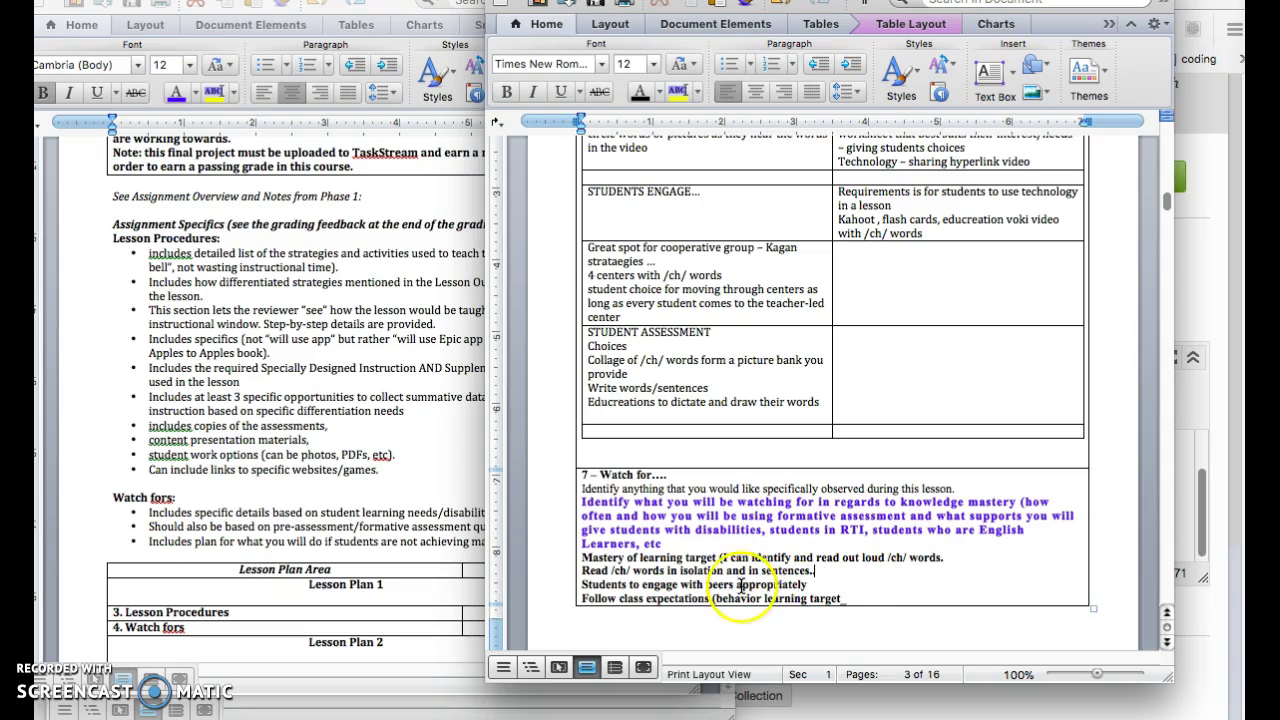
{"action": "type", "text": "."}
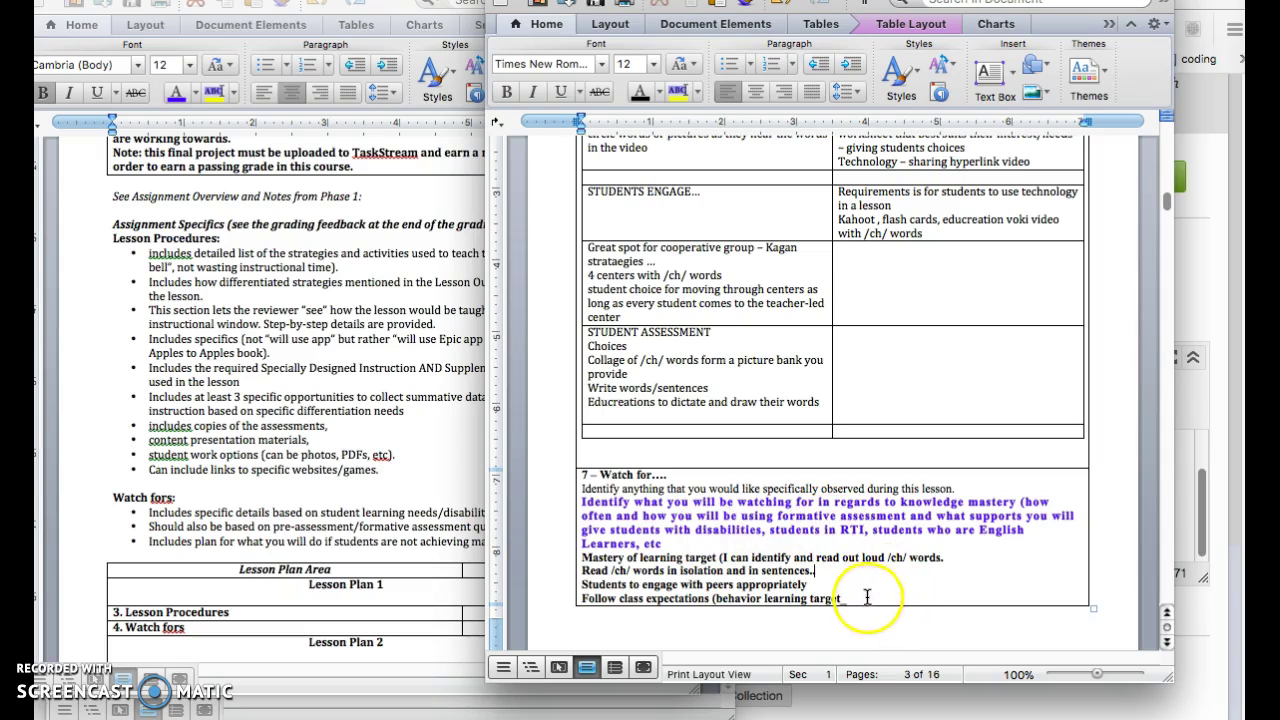
{"action": "key", "text": "BackSpace"}
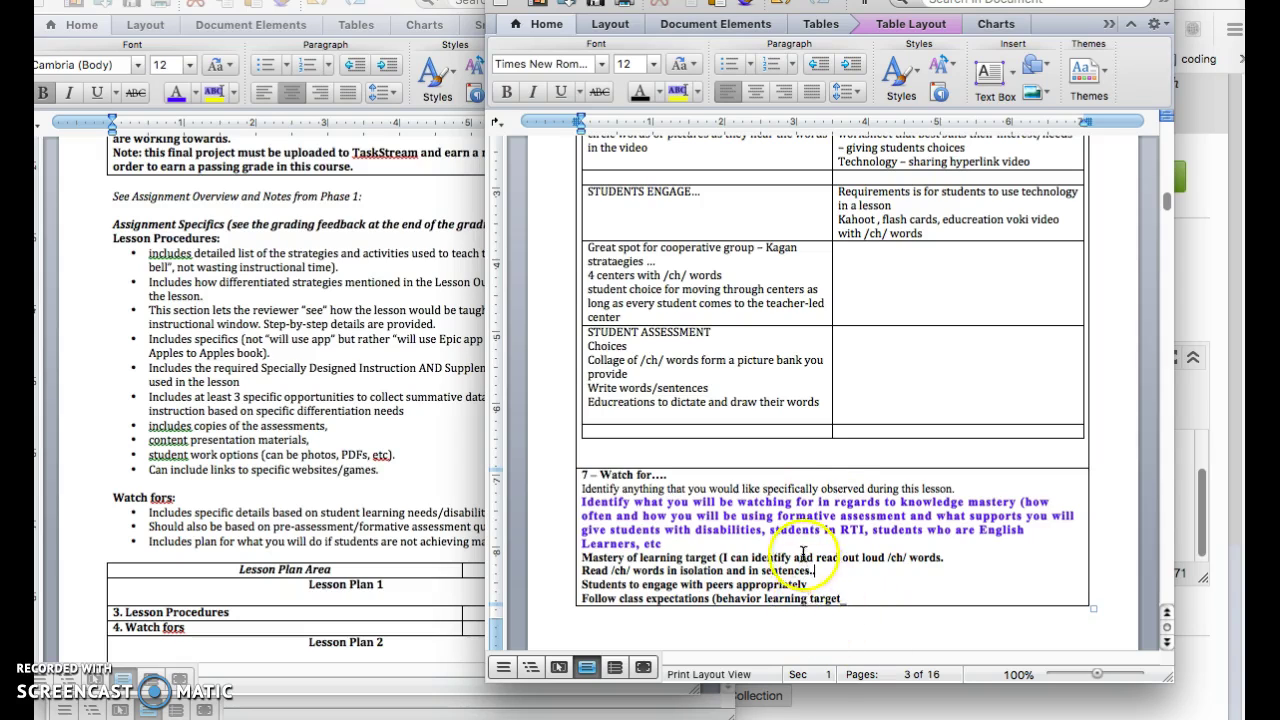
Step: After '(students repeat target)', add the line 'I say" let's review our group expectations (class'
{"action": "scroll", "coordinate": [805, 545], "scroll_direction": "up", "scroll_amount": 5}
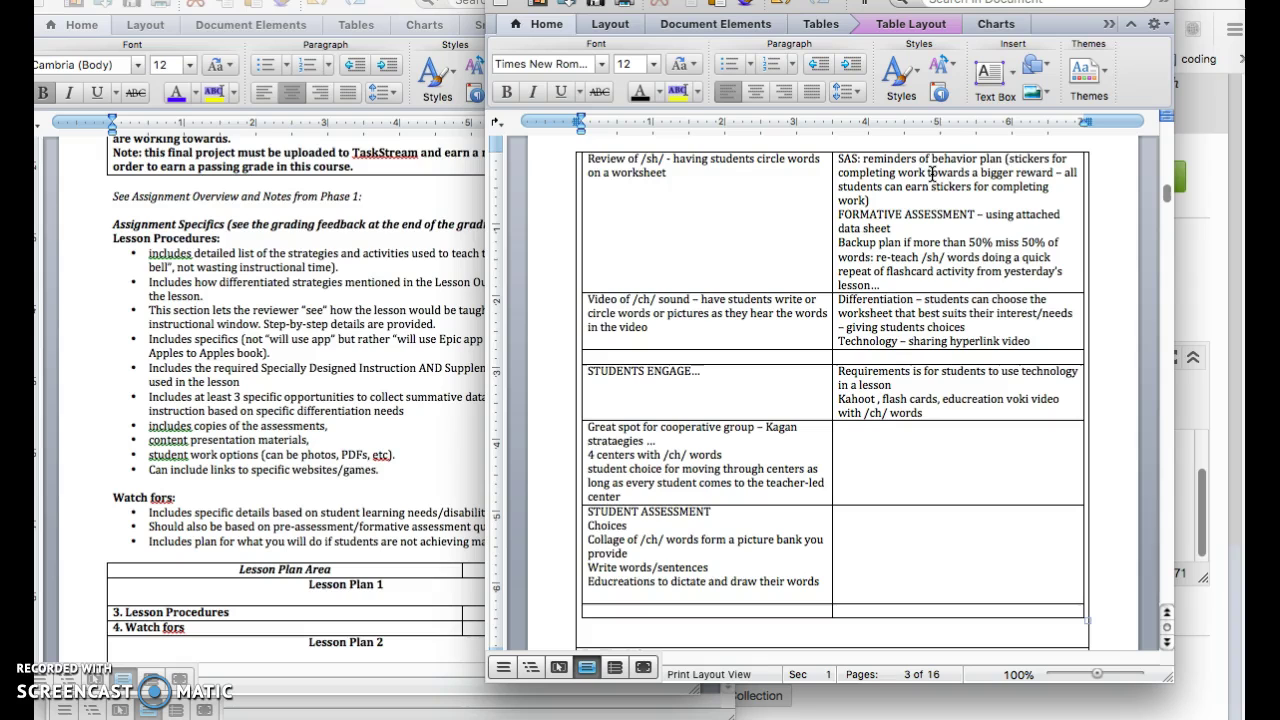
{"action": "scroll", "coordinate": [905, 260], "scroll_direction": "up", "scroll_amount": 10}
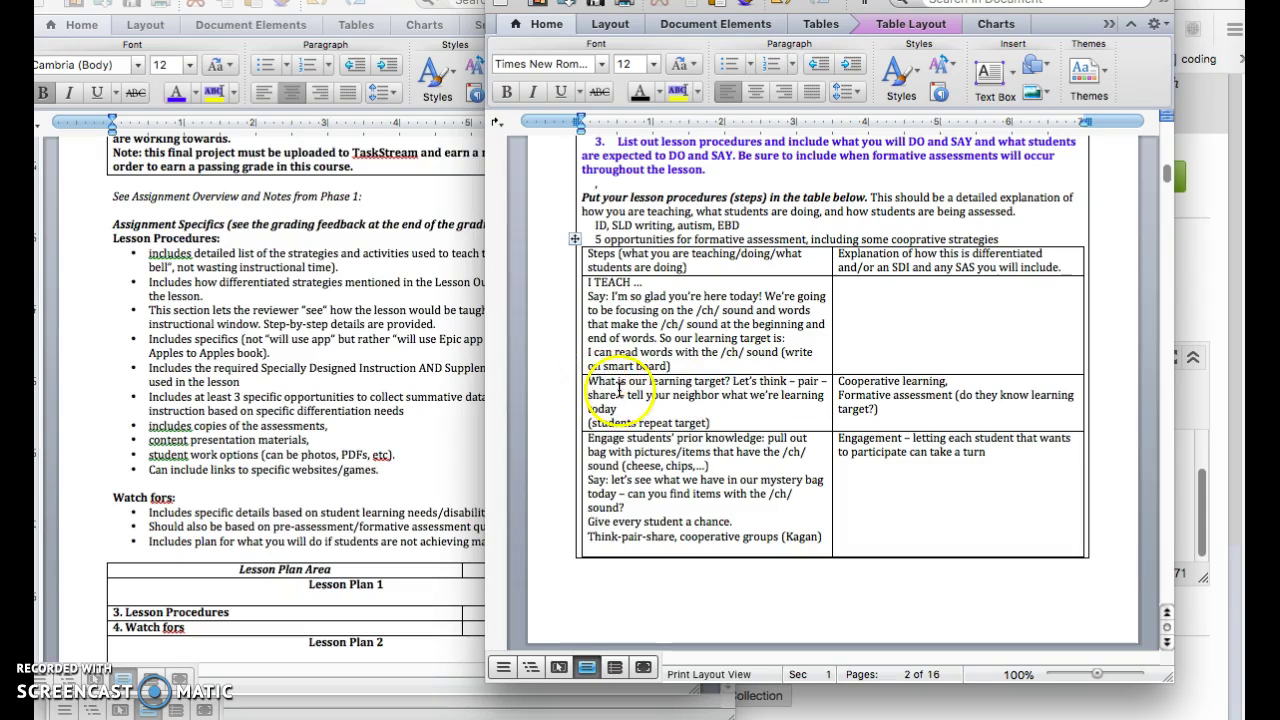
{"action": "left_click", "coordinate": [720, 420]}
{"action": "key", "text": "Return"}
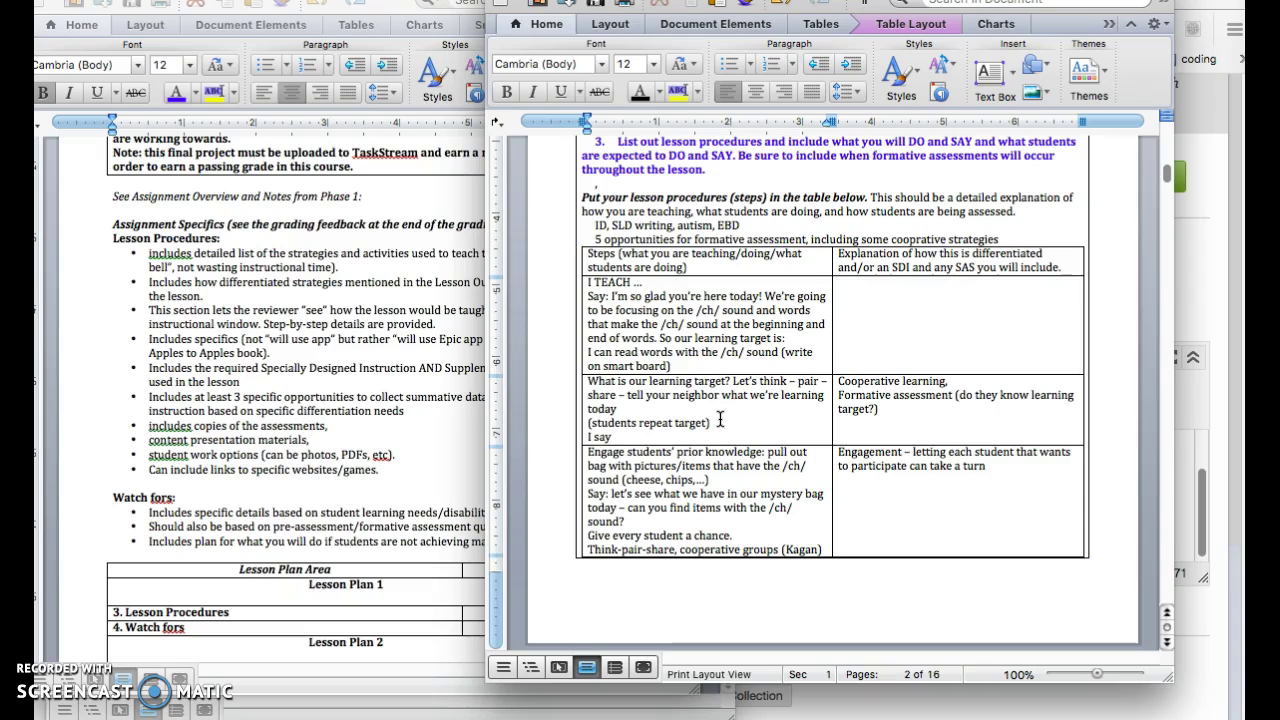
{"action": "type", "text": "I say\" let's review our group expectio"}
{"action": "key", "text": "BackSpace"}
{"action": "key", "text": "BackSpace"}
{"action": "type", "text": "ations ("}
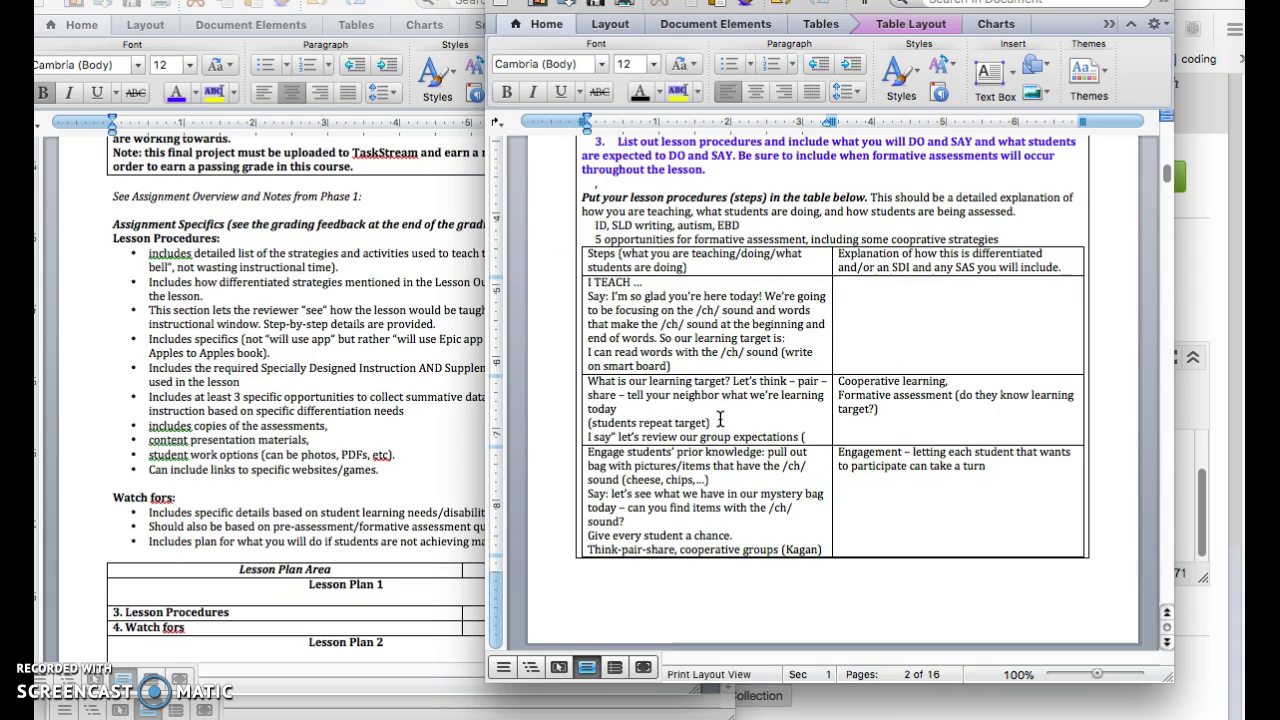
{"action": "type", "text": "class procedures"}
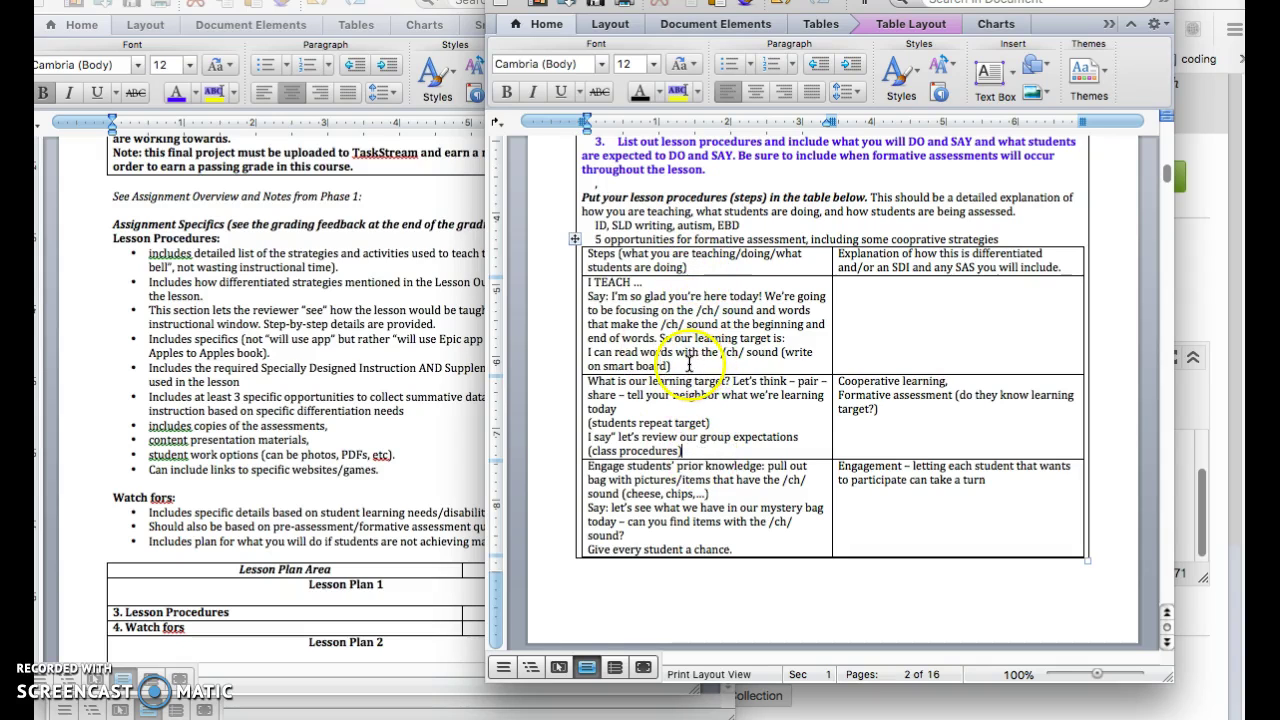
Step: Change 'target is:' to 'targets are:' in the I TEACH cell
{"action": "left_click", "coordinate": [771, 341]}
{"action": "type", "text": "s"}
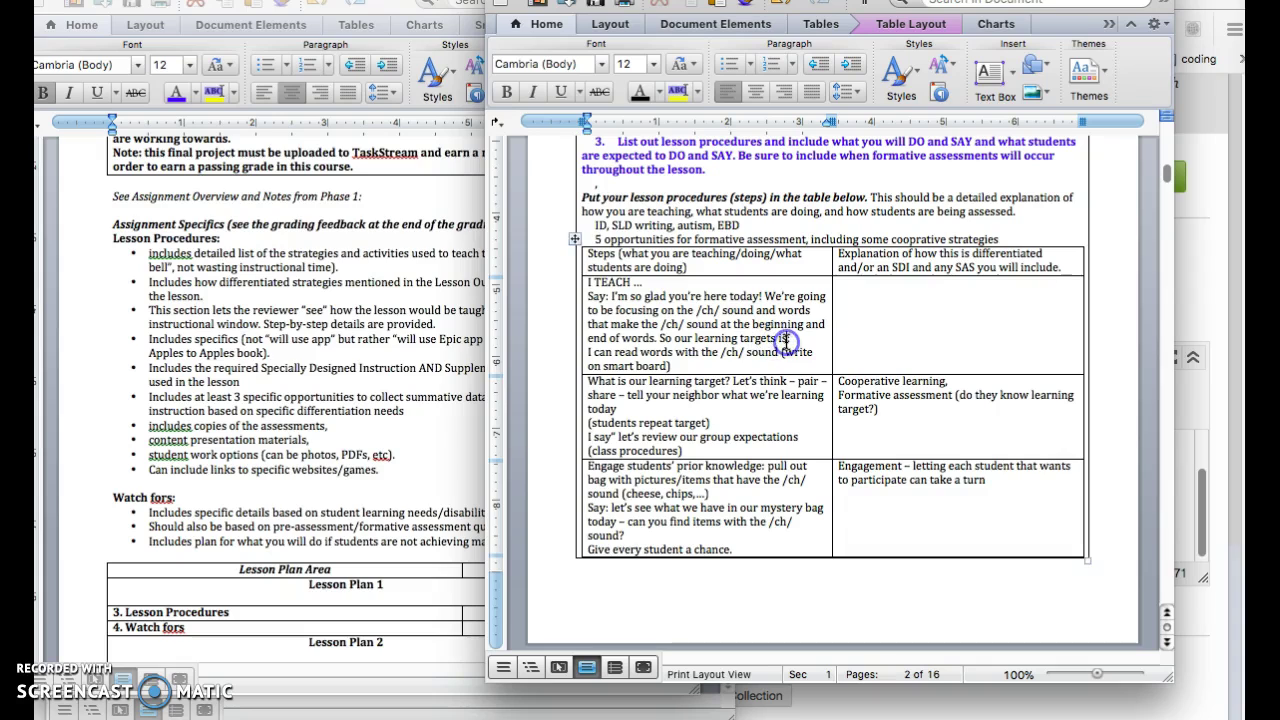
{"action": "double_click", "coordinate": [784, 340]}
{"action": "type", "text": "are:"}
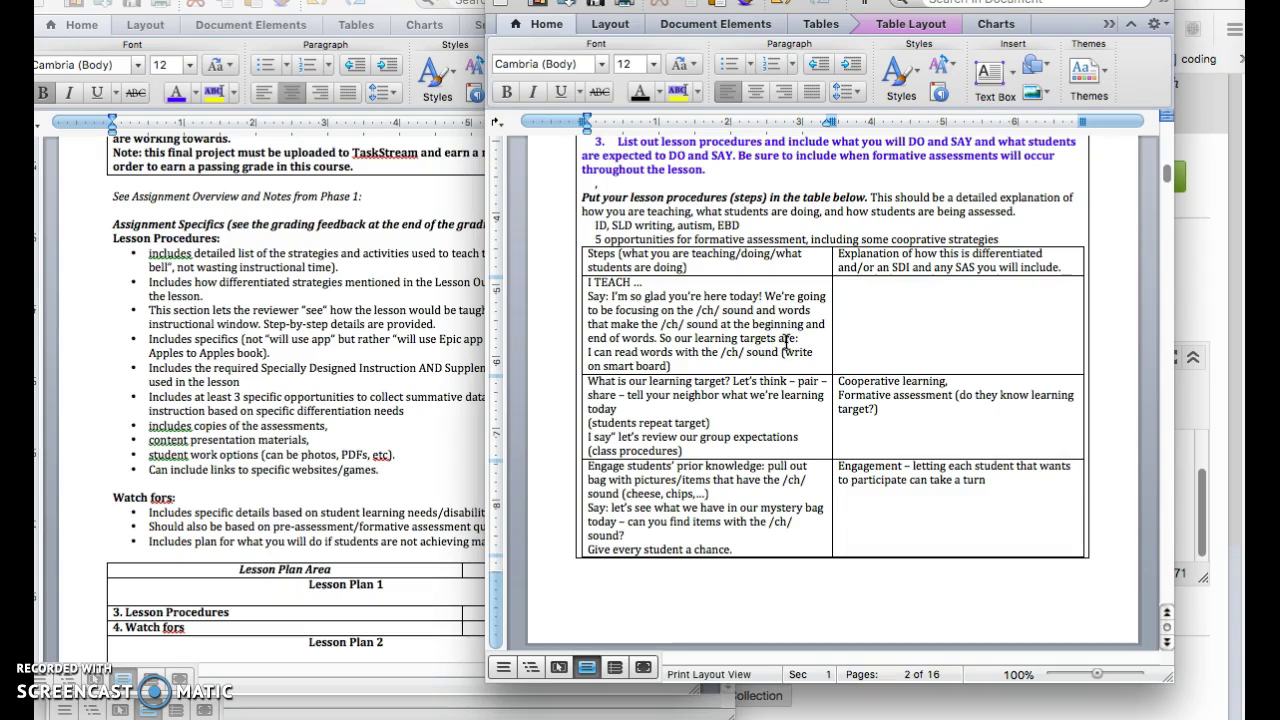
Step: Add the second target 'I can work with my partner and share materials.' after the smart board line
{"action": "left_click", "coordinate": [715, 367]}
{"action": "key", "text": "Return"}
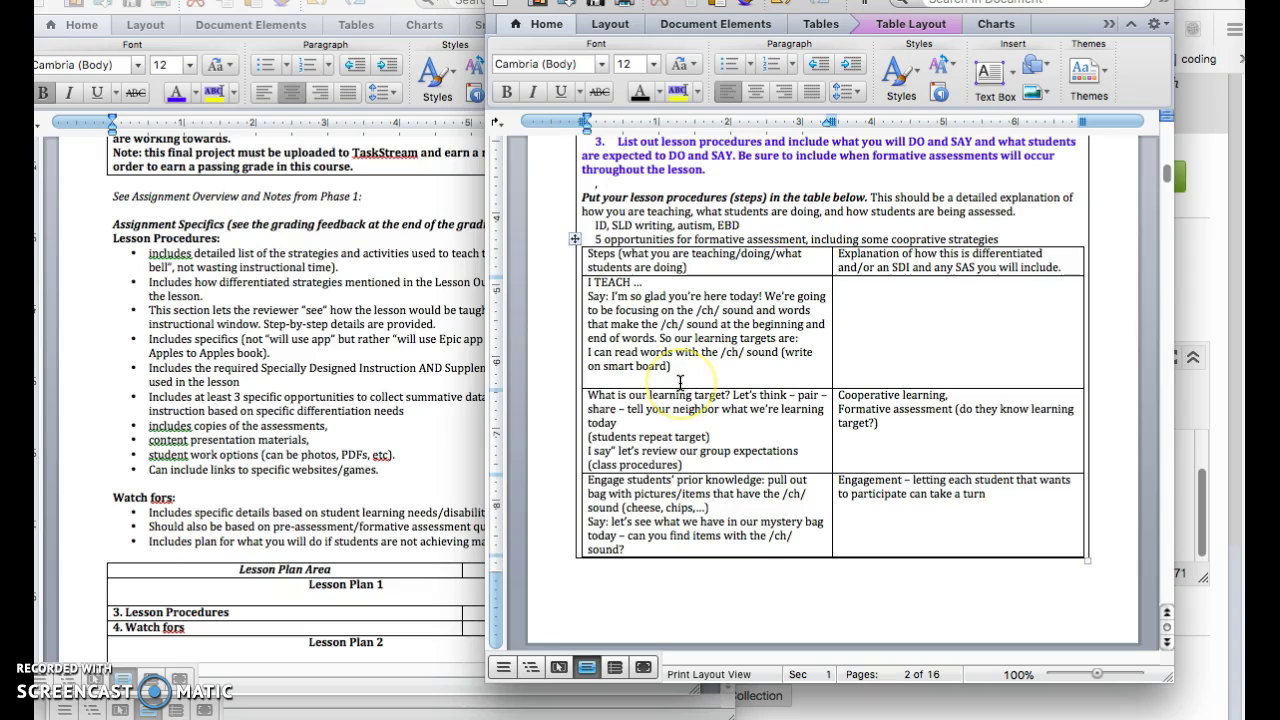
{"action": "type", "text": "I can work wo"}
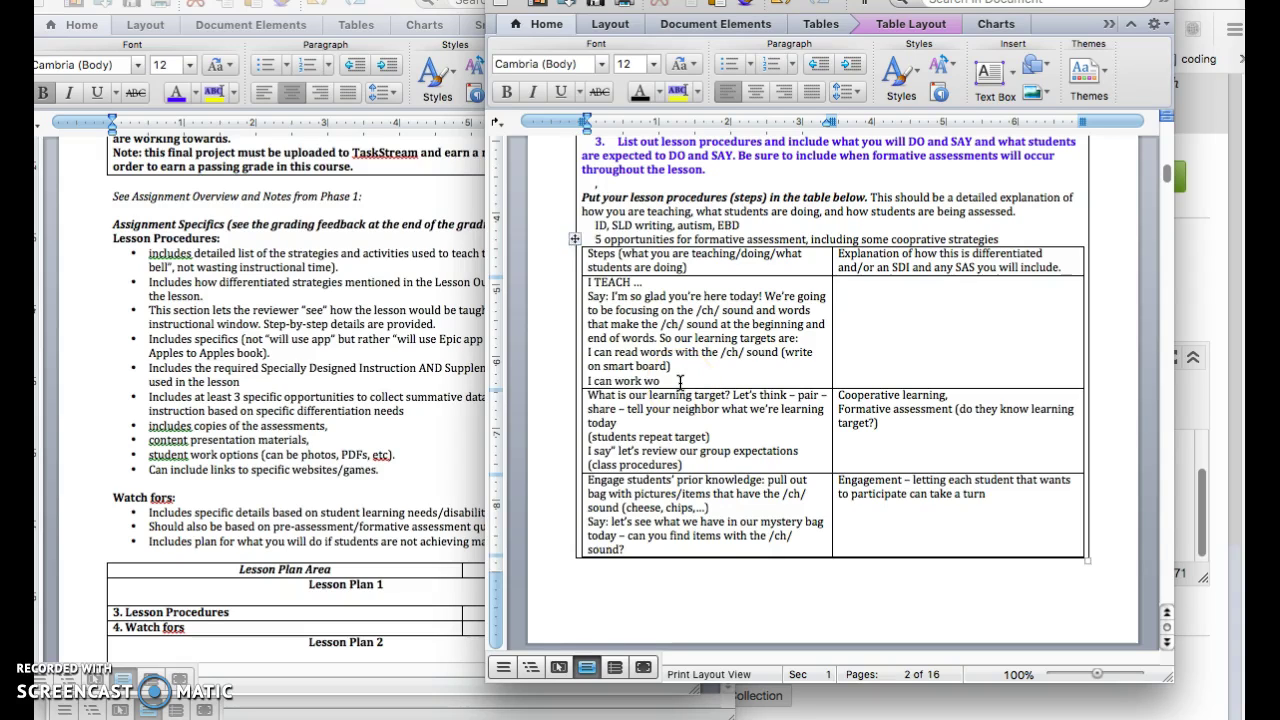
{"action": "type", "text": "ith pa"}
{"action": "key", "text": "BackSpace"}
{"action": "key", "text": "BackSpace"}
{"action": "type", "text": "my partner and share"}
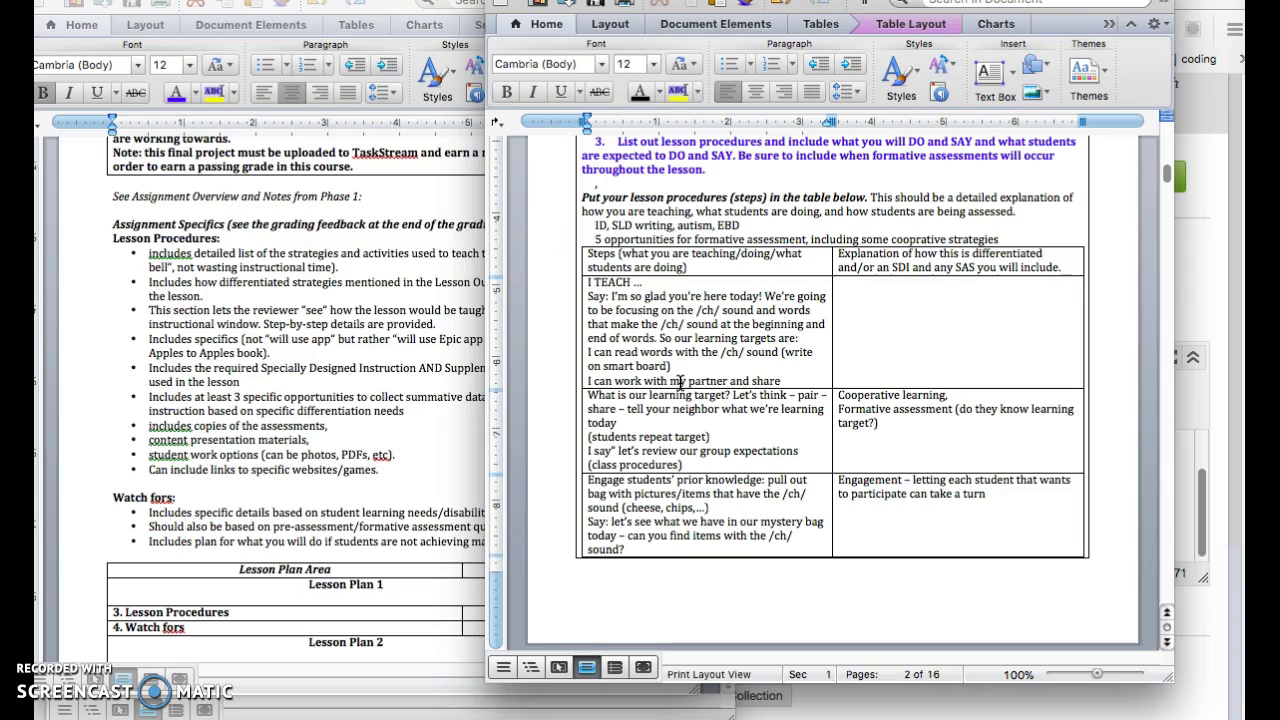
{"action": "type", "text": " materials."}
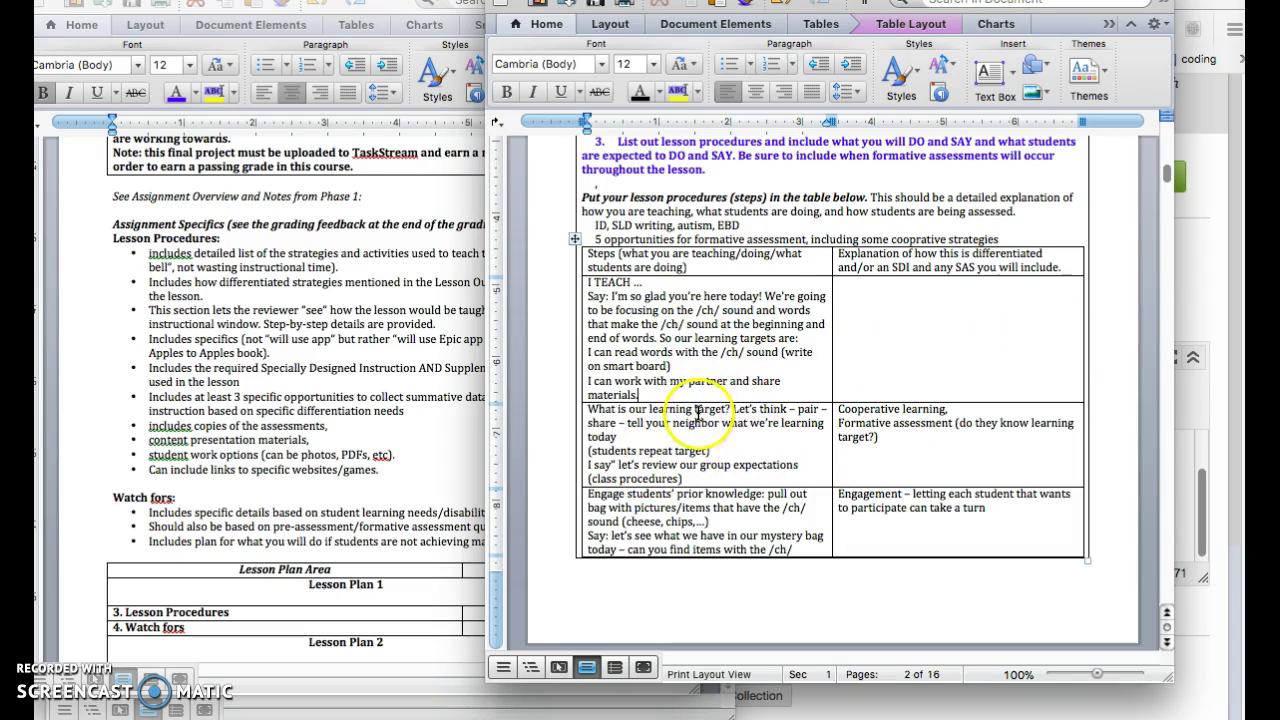
Step: Type 'SDI: Direct instruction' into the empty right-hand cell of the I TEACH row
{"action": "scroll", "coordinate": [704, 412], "scroll_direction": "down", "scroll_amount": 2}
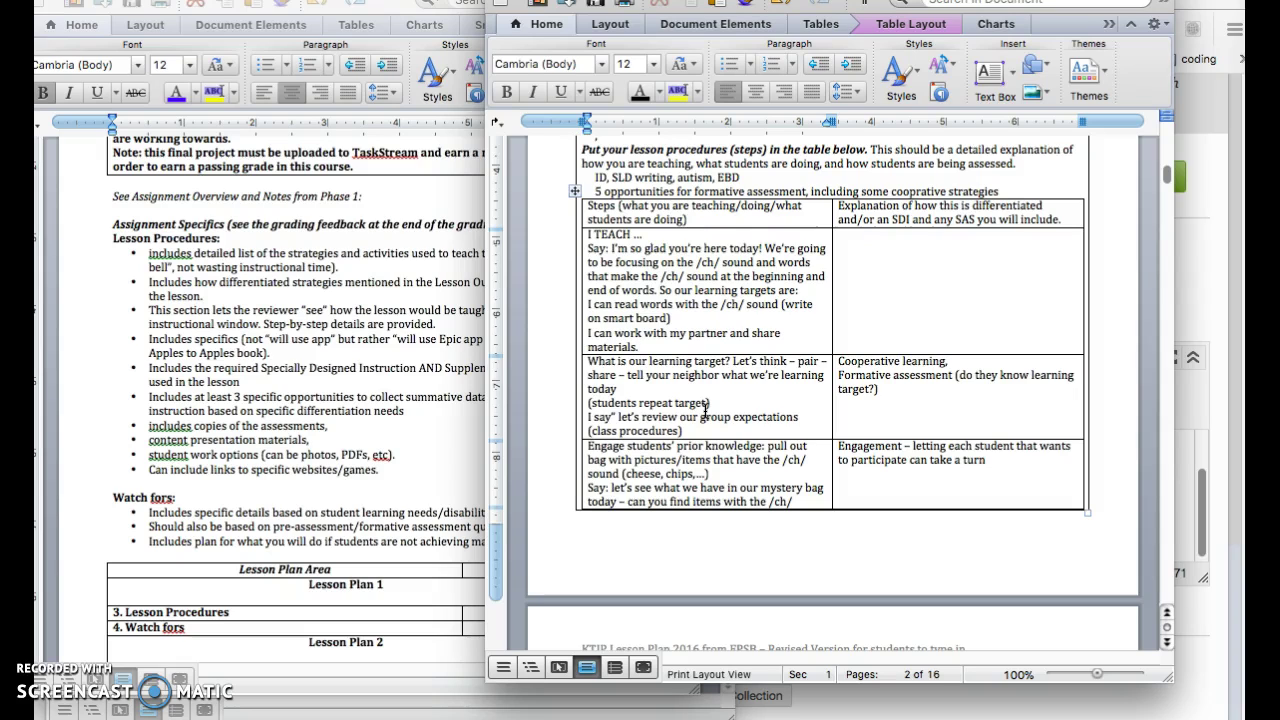
{"action": "scroll", "coordinate": [910, 428], "scroll_direction": "down", "scroll_amount": 8}
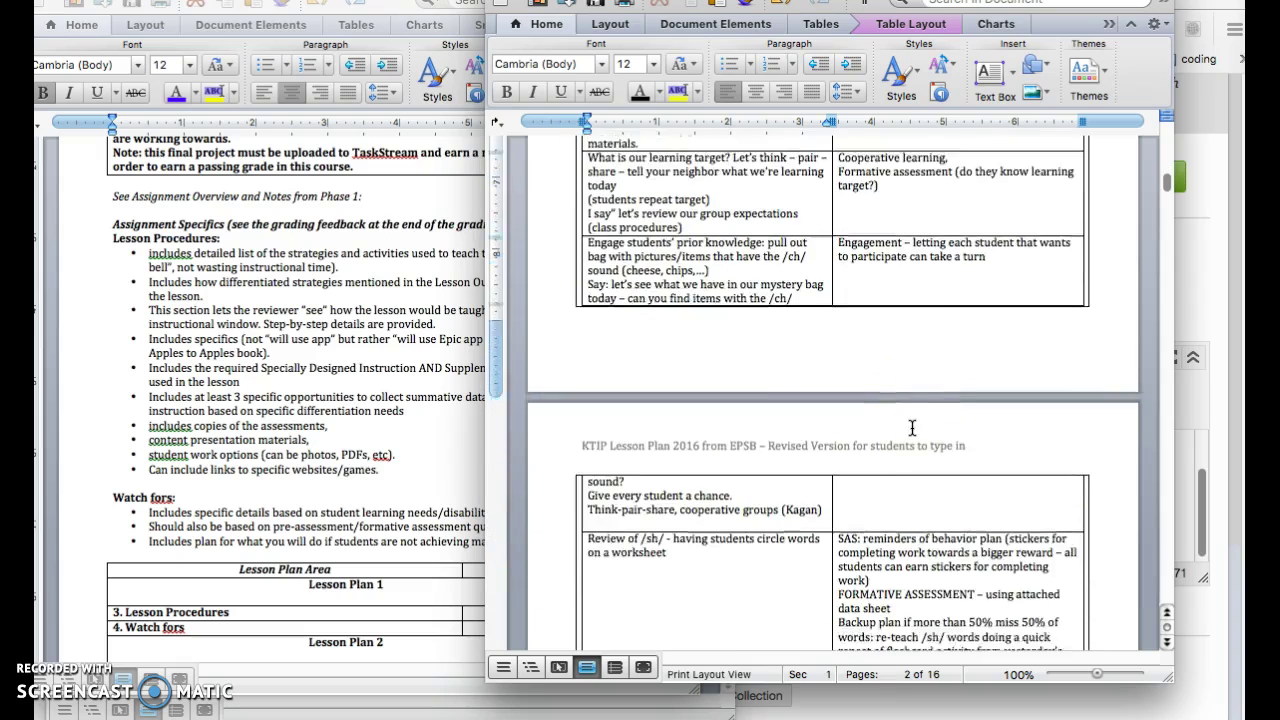
{"action": "scroll", "coordinate": [912, 428], "scroll_direction": "down", "scroll_amount": 2}
{"action": "left_click", "coordinate": [850, 490]}
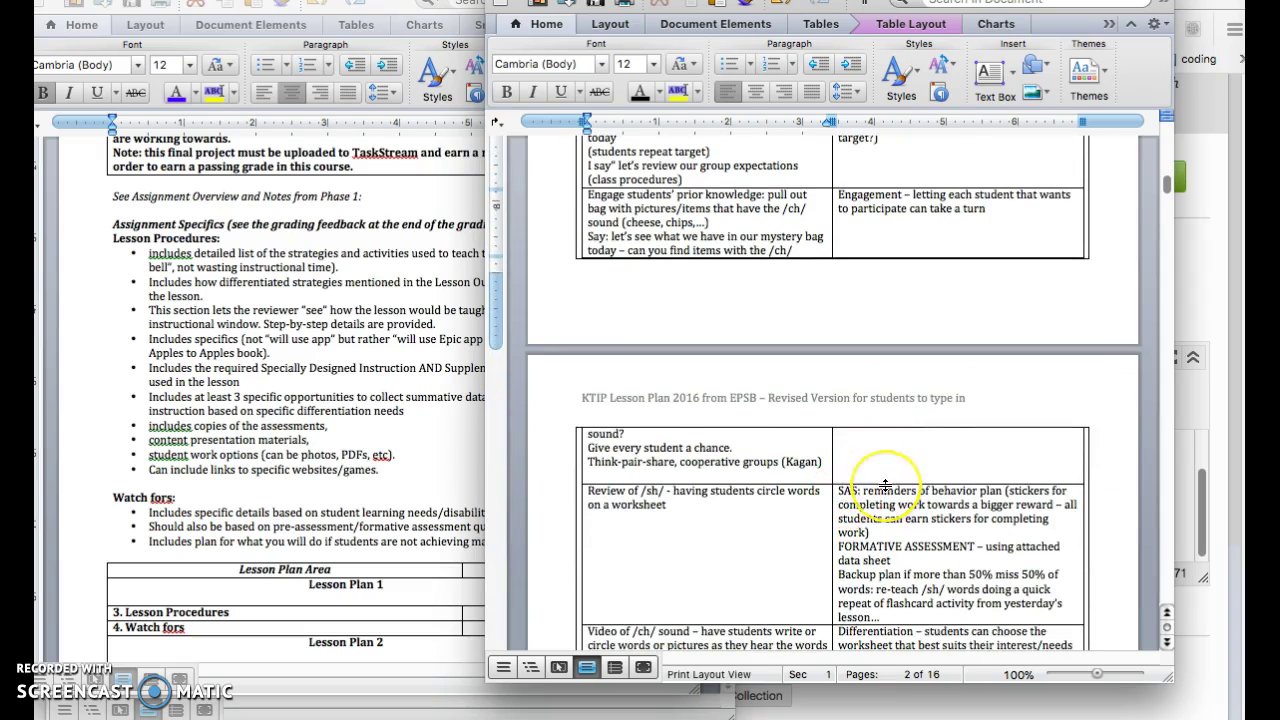
{"action": "scroll", "coordinate": [885, 487], "scroll_direction": "up", "scroll_amount": 8}
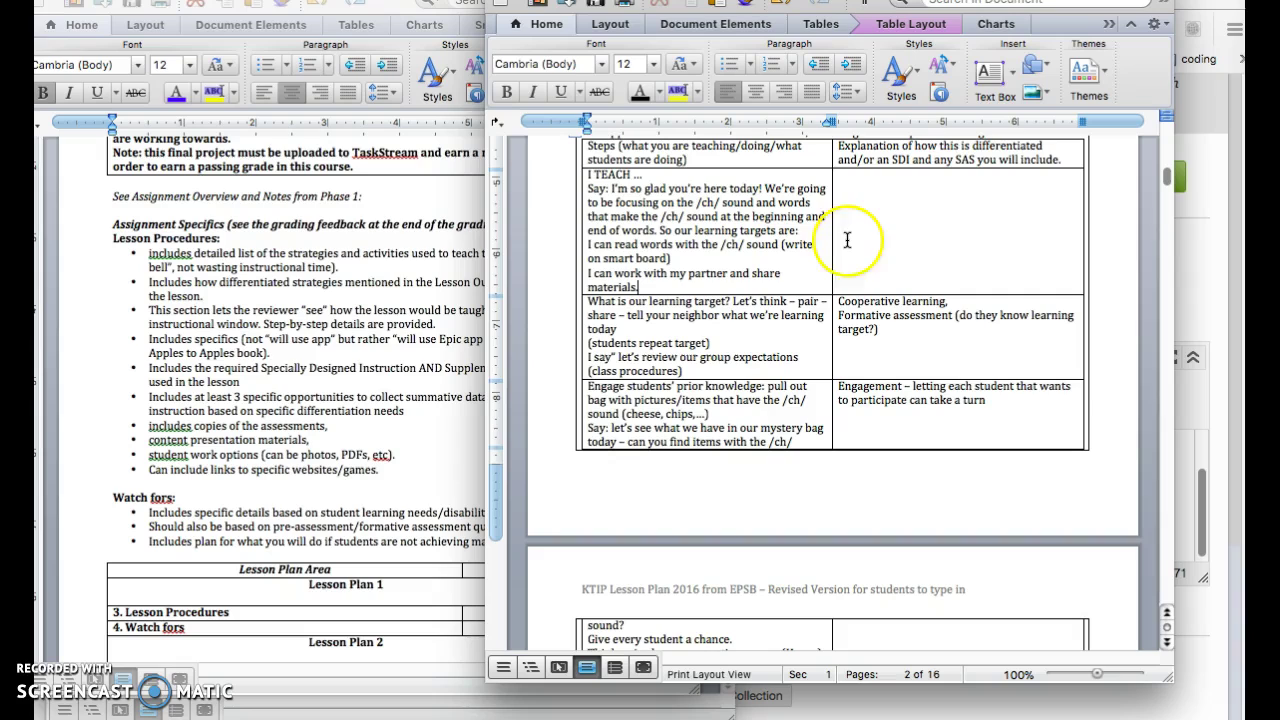
{"action": "left_click", "coordinate": [848, 196]}
{"action": "type", "text": "SDI: Direct instruction"}
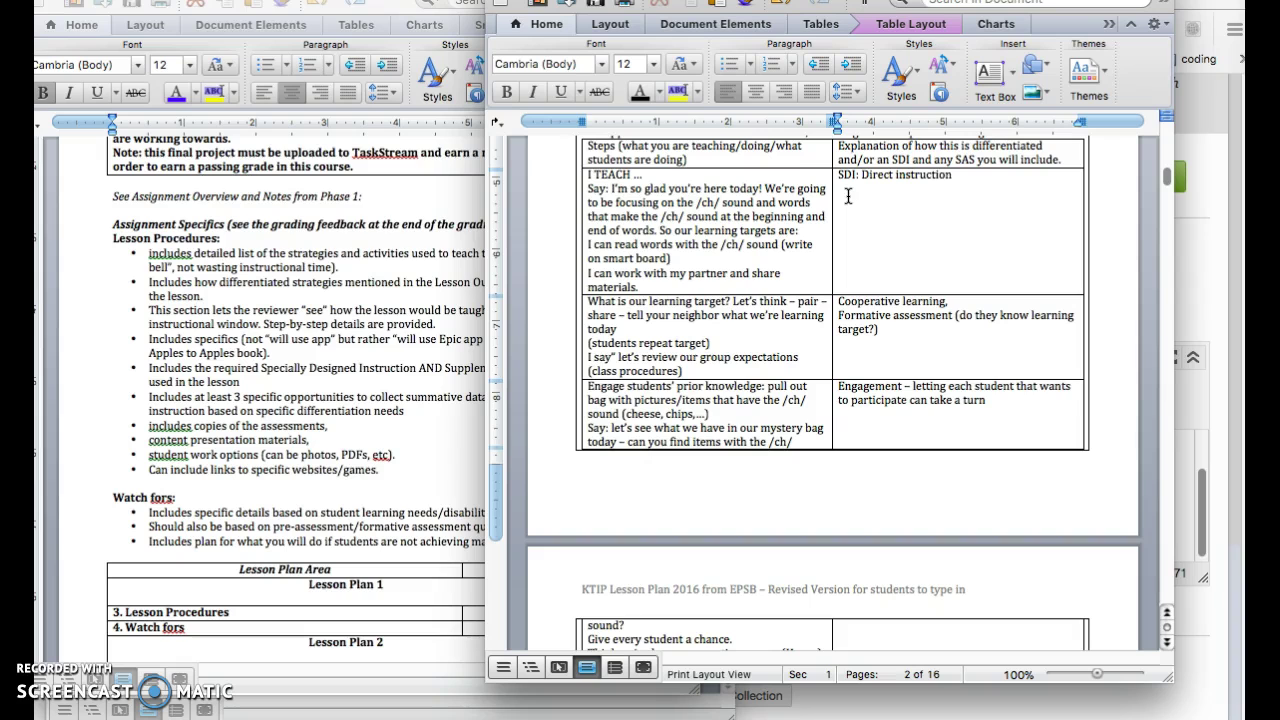
{"action": "left_click", "coordinate": [843, 318]}
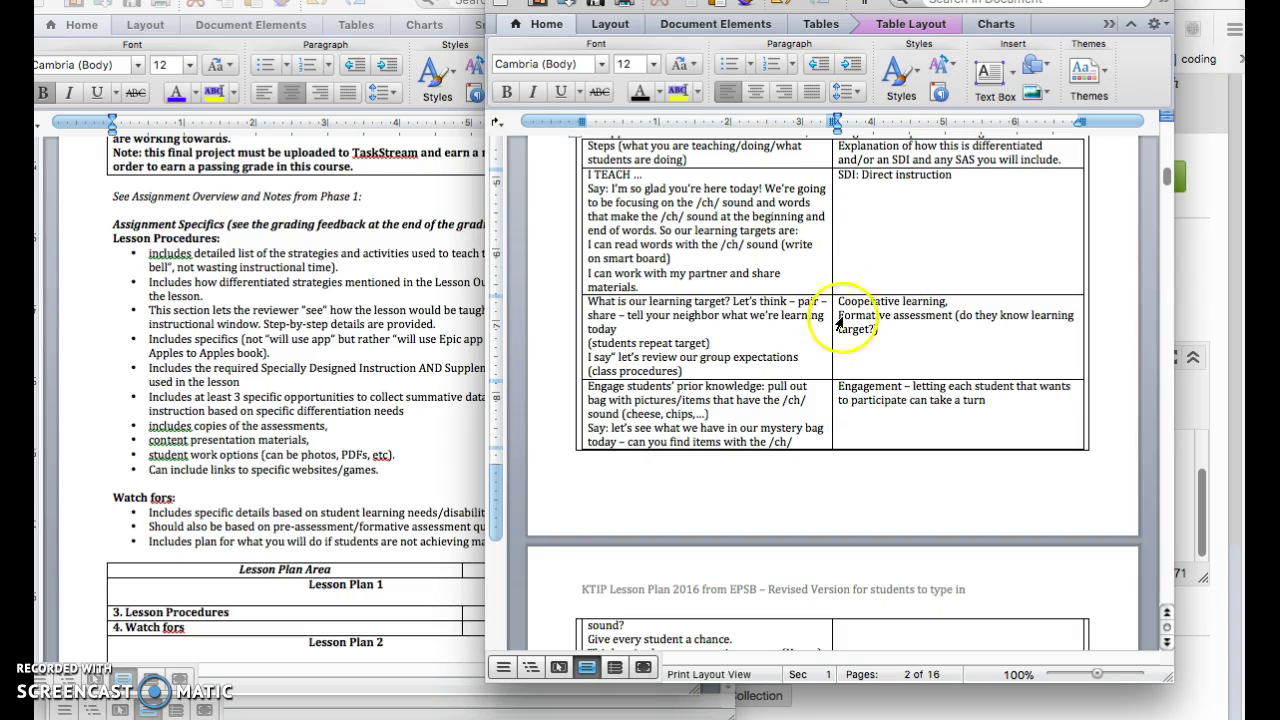
{"action": "scroll", "coordinate": [860, 250], "scroll_direction": "up", "scroll_amount": 2}
{"action": "scroll", "coordinate": [910, 245], "scroll_direction": "up", "scroll_amount": 4}
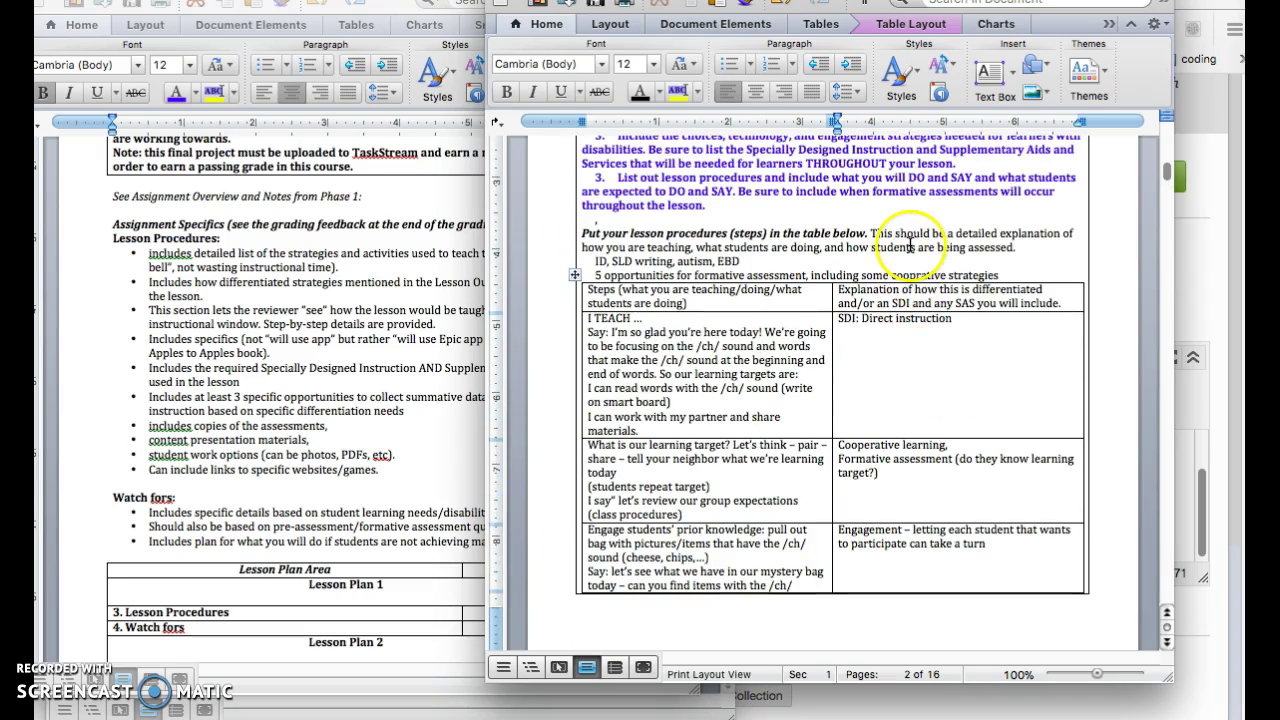
{"action": "scroll", "coordinate": [880, 288], "scroll_direction": "up", "scroll_amount": 1}
{"action": "scroll", "coordinate": [860, 260], "scroll_direction": "up", "scroll_amount": 1}
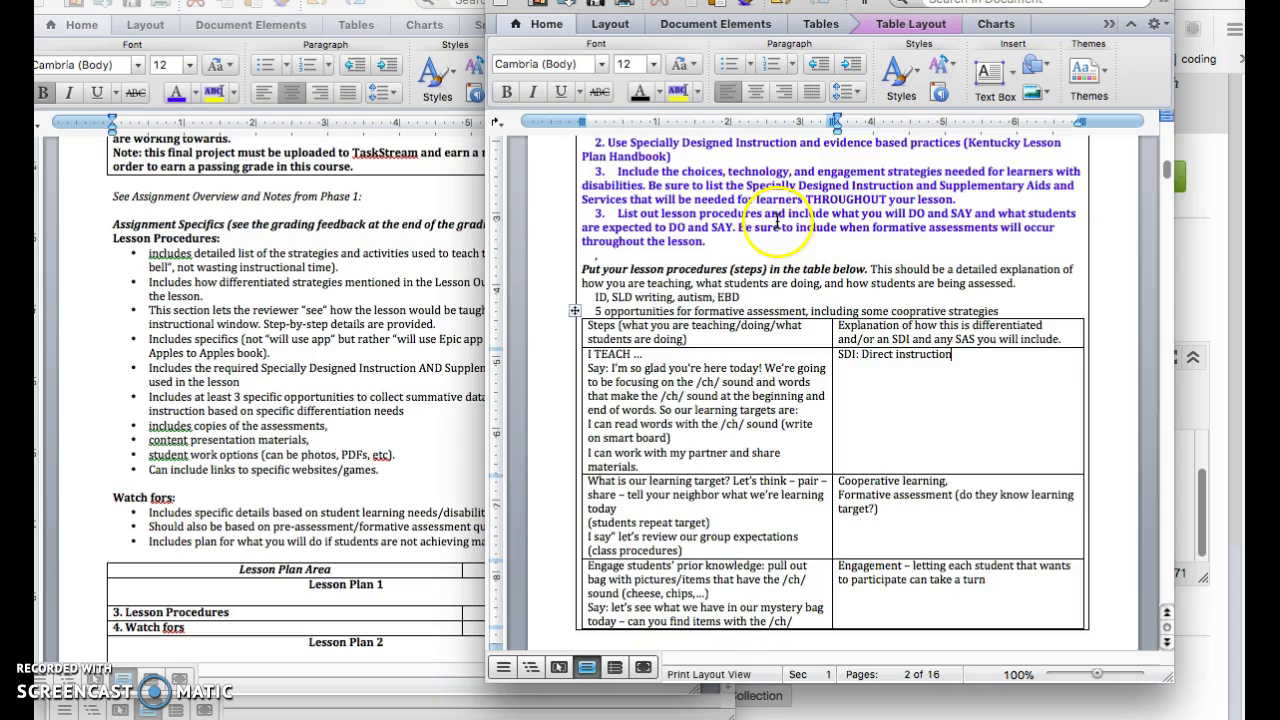
{"action": "scroll", "coordinate": [778, 215], "scroll_direction": "up", "scroll_amount": 2}
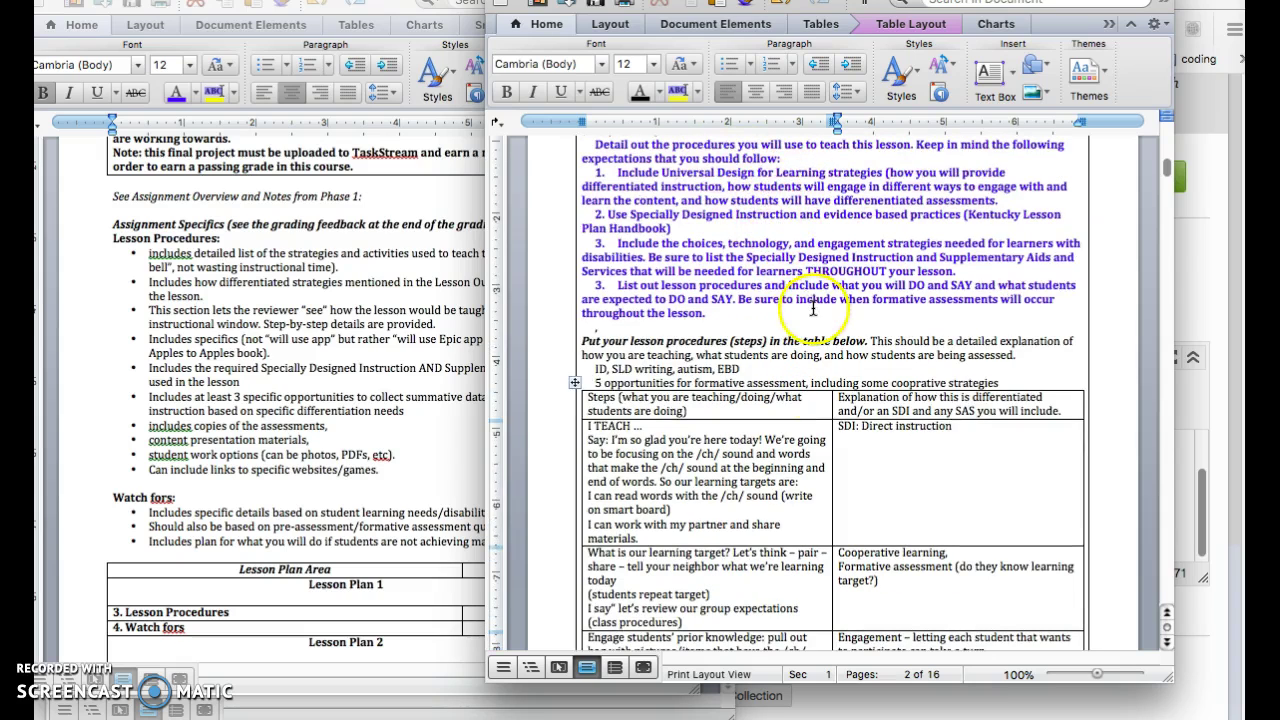
{"action": "scroll", "coordinate": [810, 527], "scroll_direction": "down", "scroll_amount": 4}
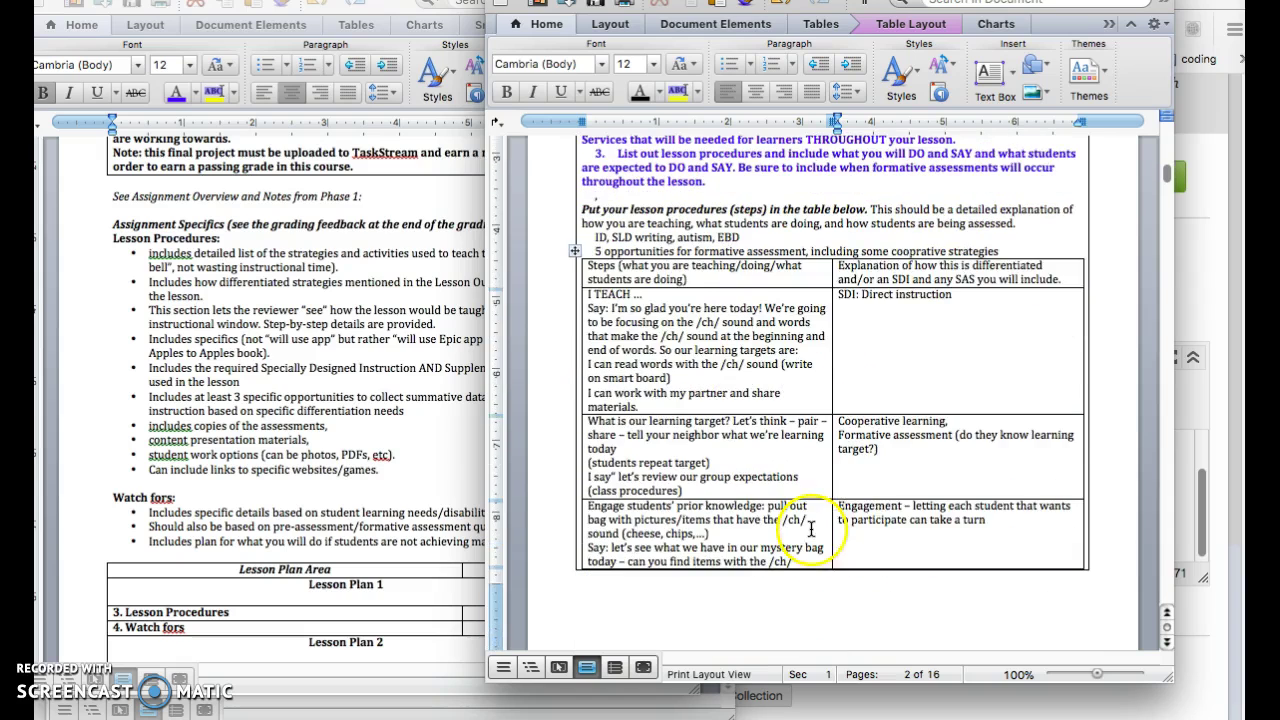
{"action": "scroll", "coordinate": [775, 430], "scroll_direction": "up", "scroll_amount": 3}
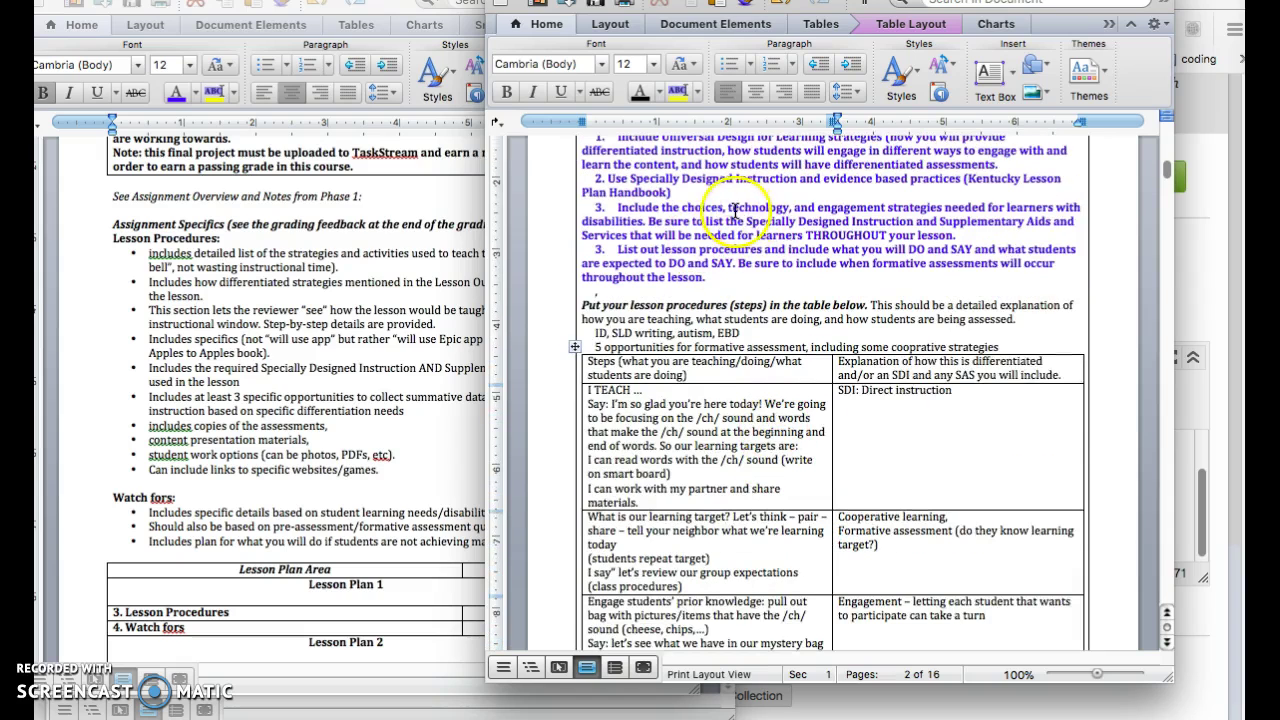
{"action": "left_click_drag", "start_coordinate": [729, 206], "coordinate": [684, 206]}
{"action": "key", "text": "BackSpace"}
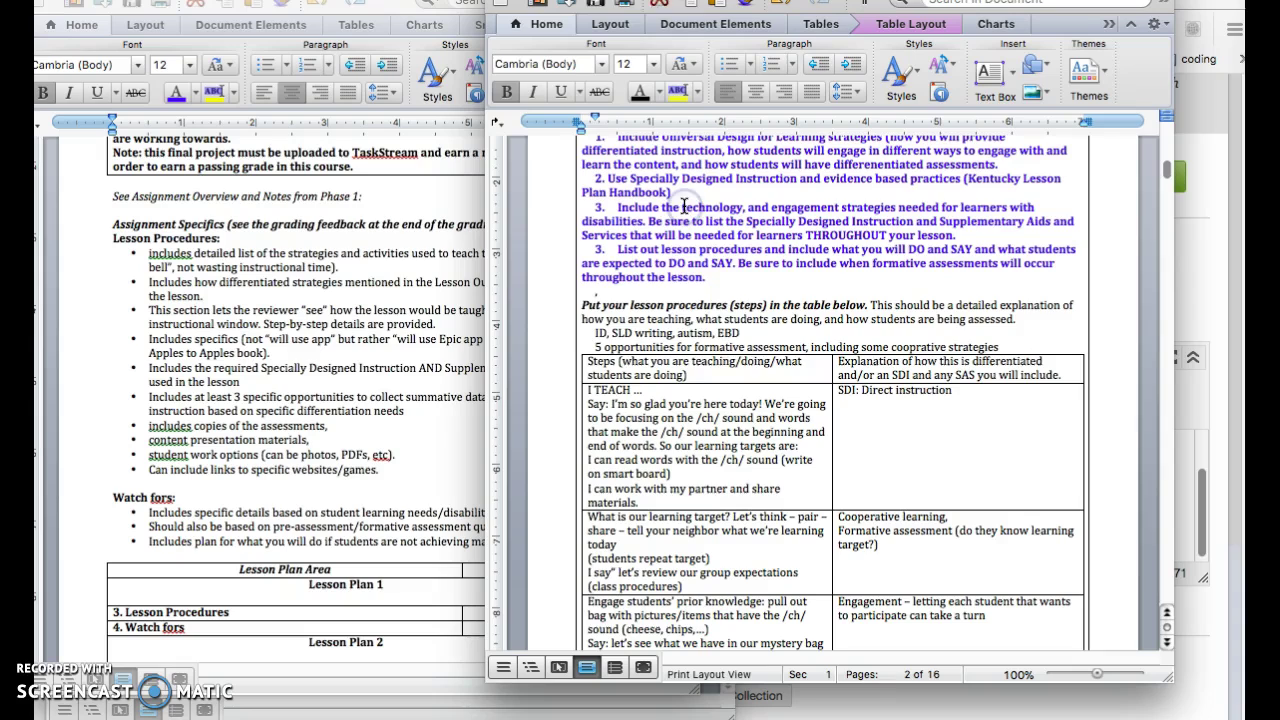
{"action": "scroll", "coordinate": [766, 457], "scroll_direction": "down", "scroll_amount": 10}
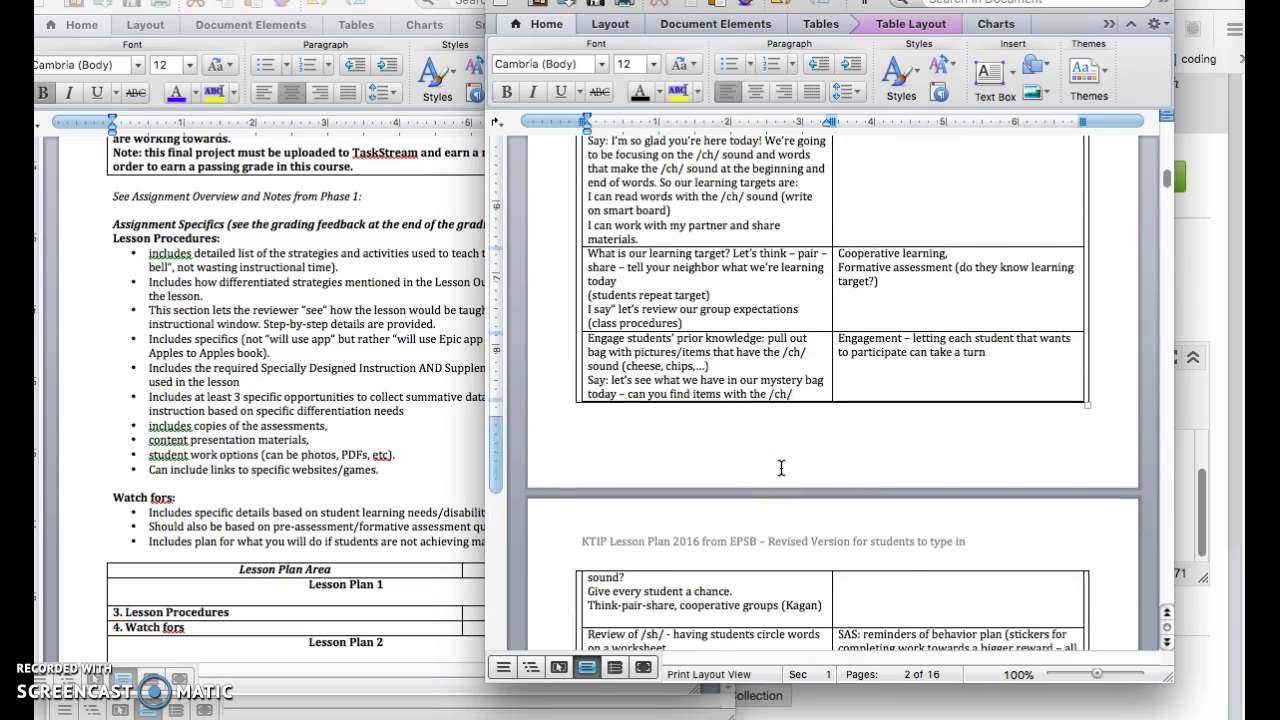
{"action": "scroll", "coordinate": [781, 467], "scroll_direction": "up", "scroll_amount": 10}
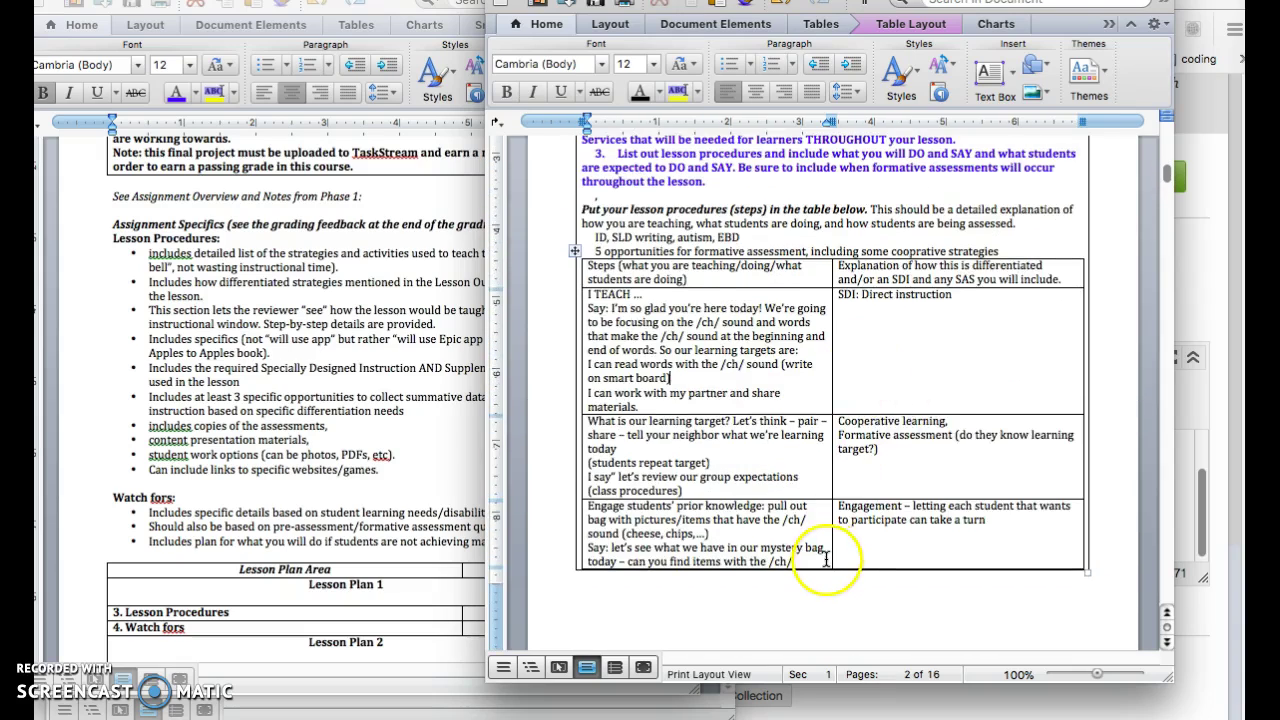
{"action": "scroll", "coordinate": [828, 557], "scroll_direction": "up", "scroll_amount": 2}
{"action": "left_click_drag", "start_coordinate": [746, 280], "coordinate": [684, 279]}
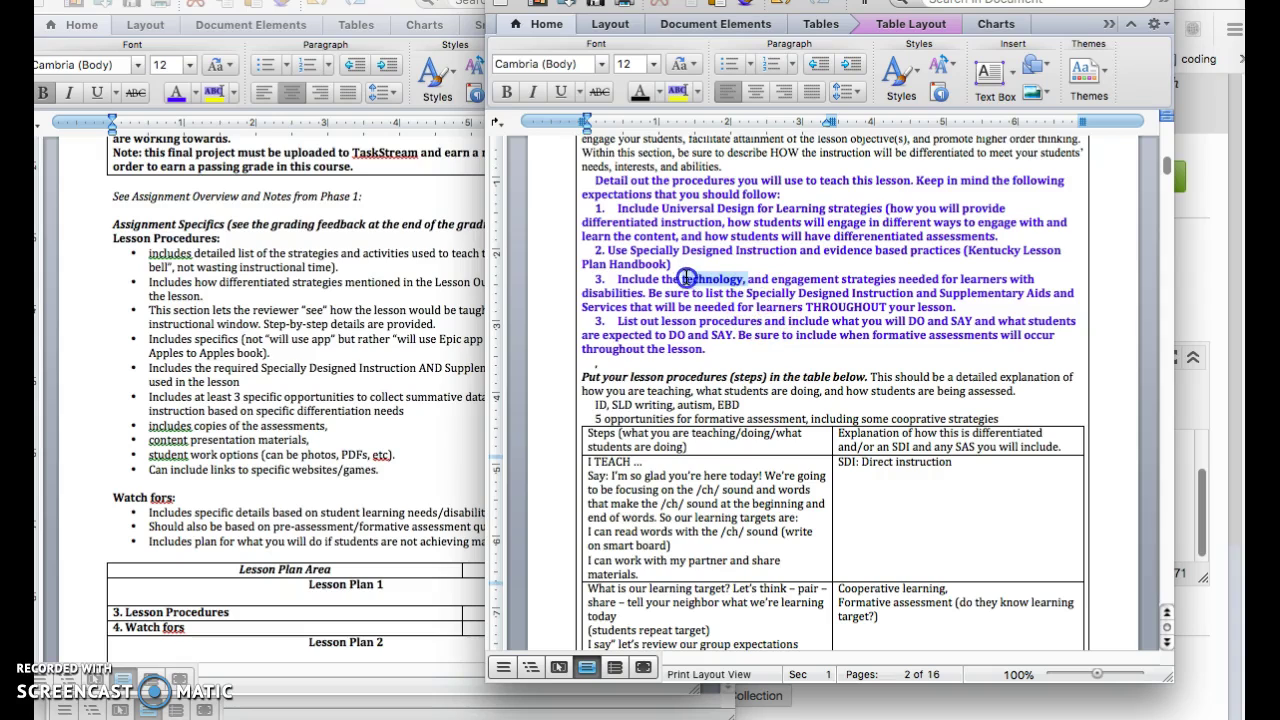
{"action": "key", "text": "BackSpace"}
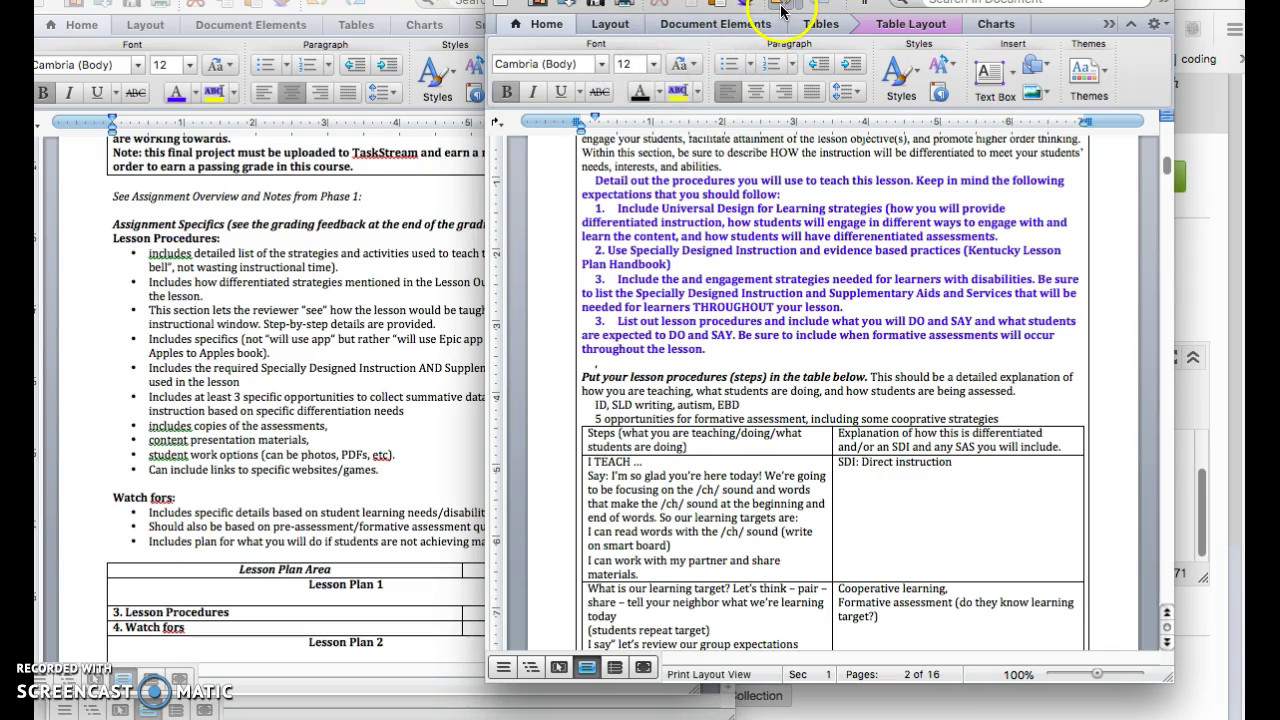
{"action": "left_click", "coordinate": [782, 10]}
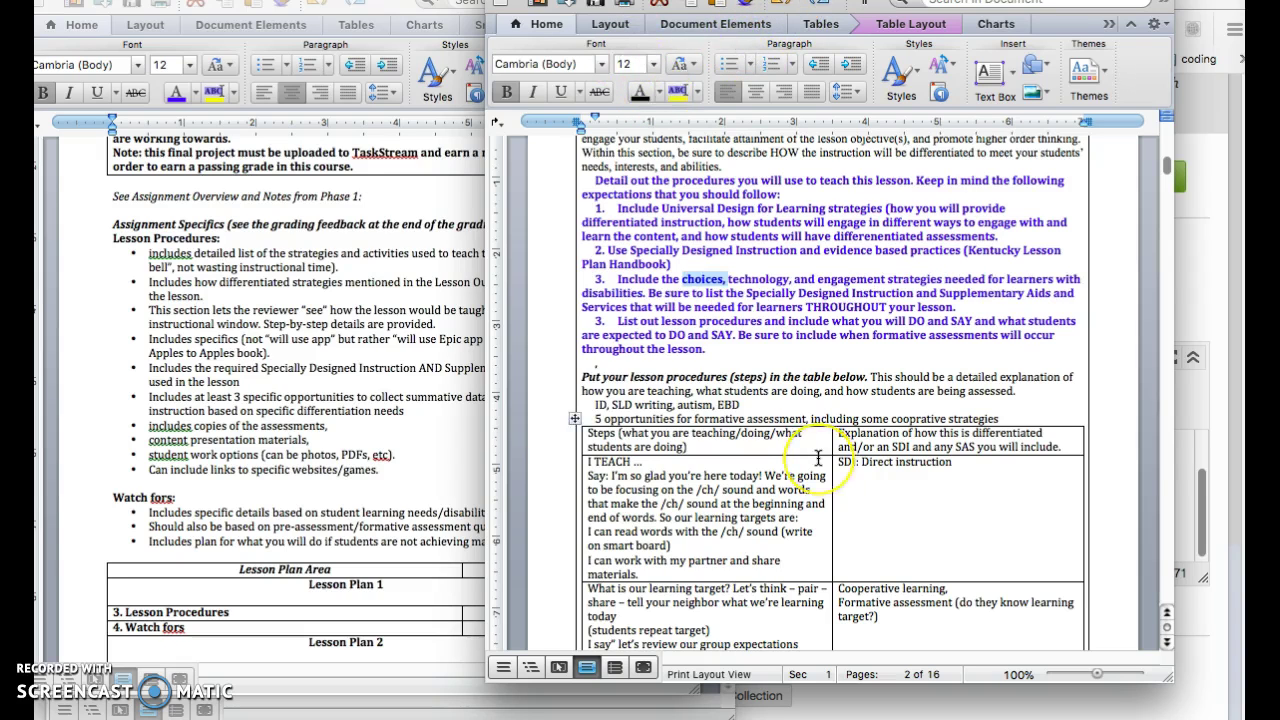
{"action": "scroll", "coordinate": [808, 457], "scroll_direction": "up", "scroll_amount": 10}
{"action": "scroll", "coordinate": [818, 457], "scroll_direction": "up", "scroll_amount": 2}
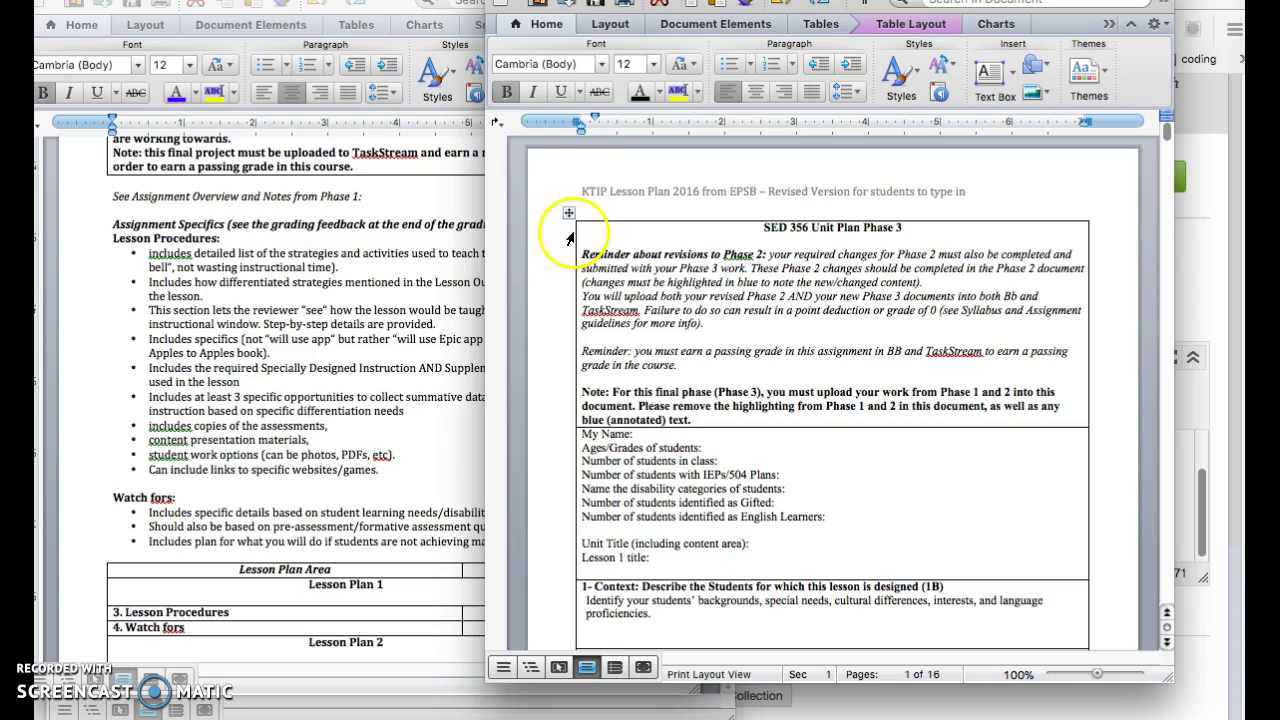